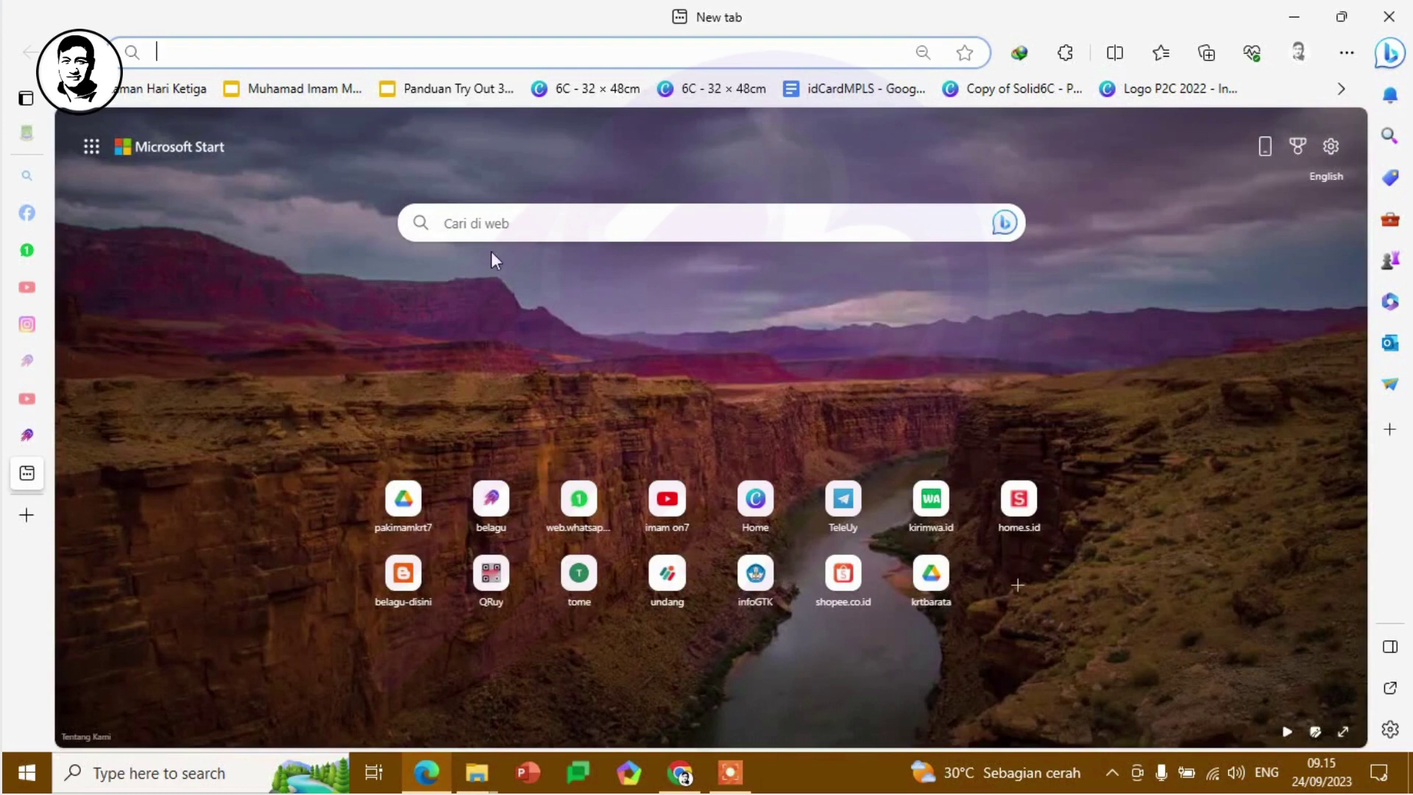
# Step: Search the web for "belagu-disini"
pyautogui.click(505, 226)
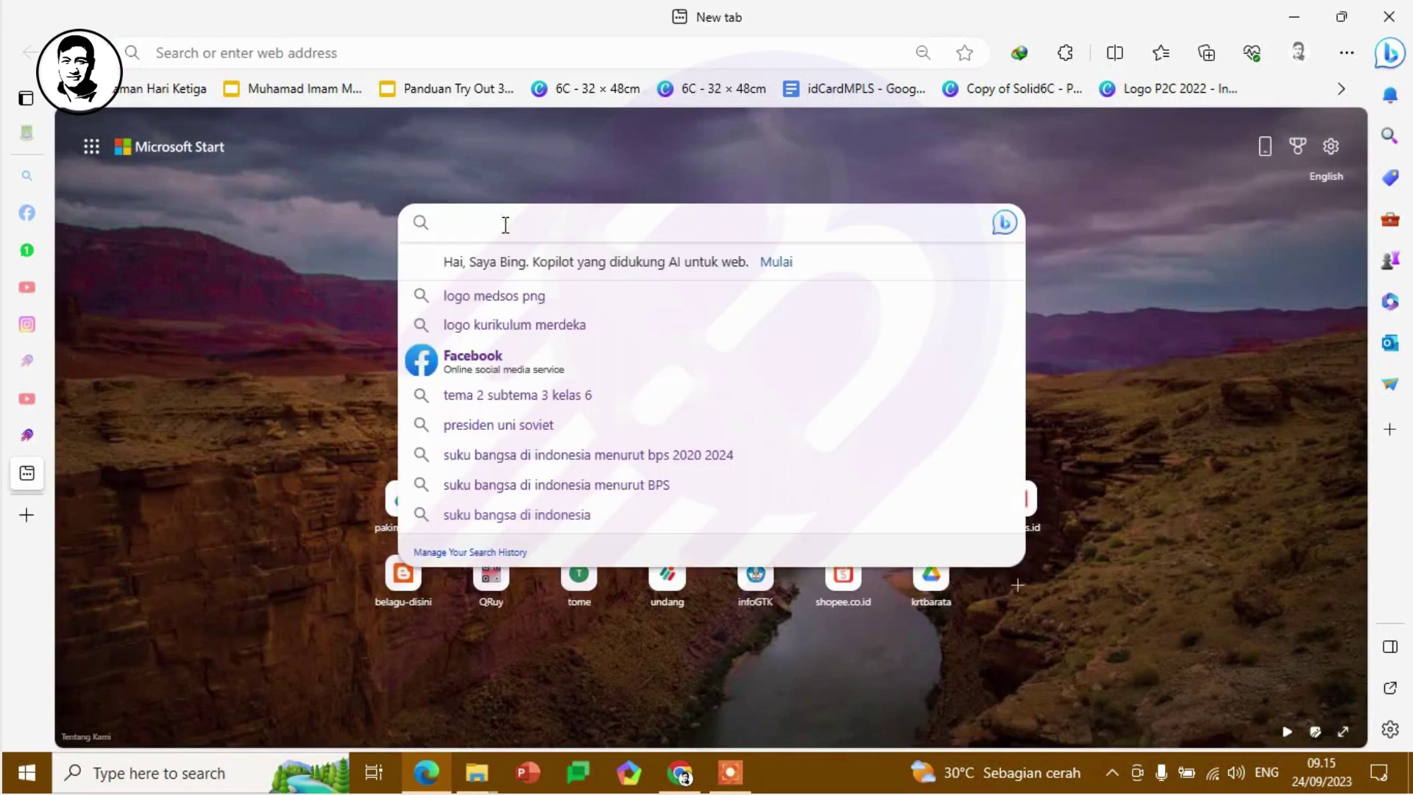
pyautogui.write('bela')
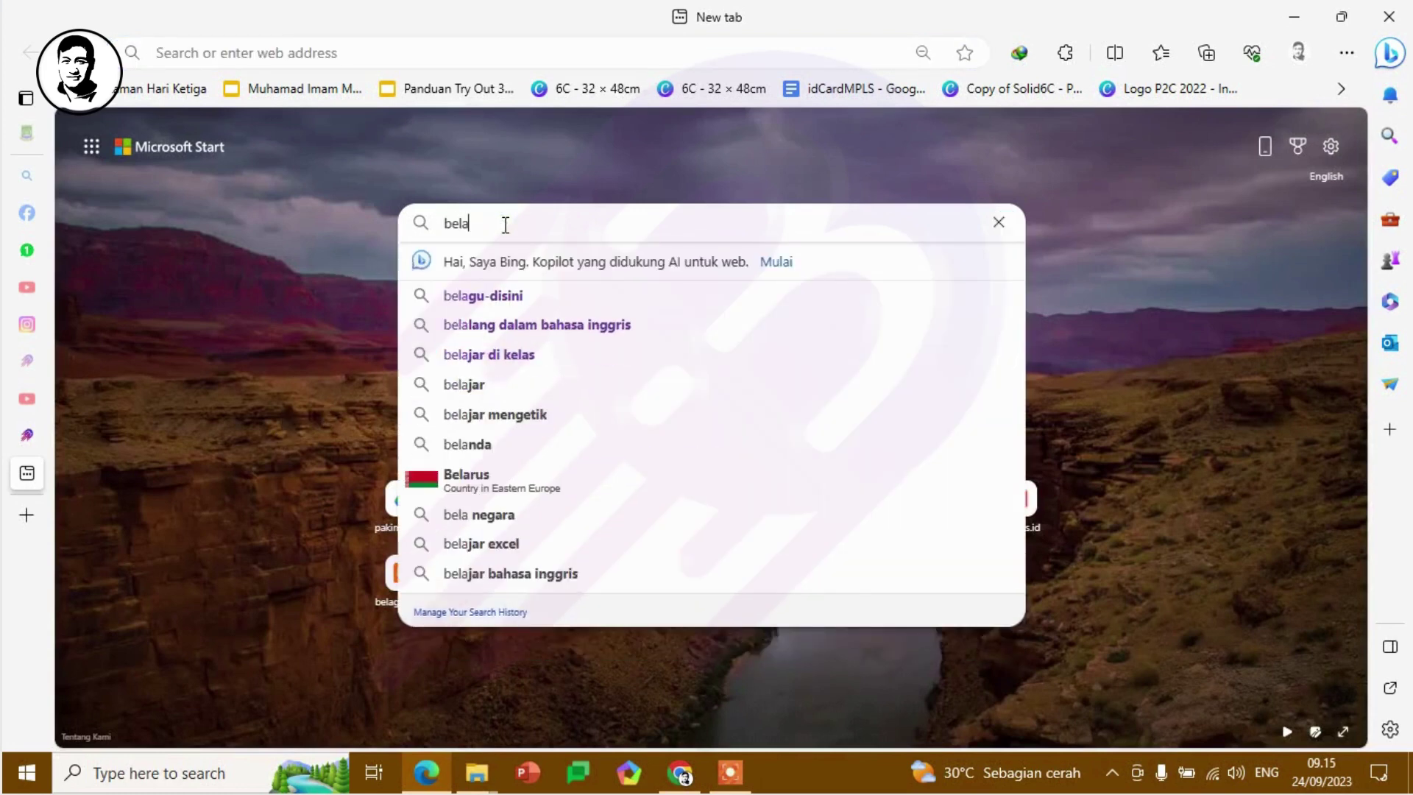
pyautogui.write('gug-')
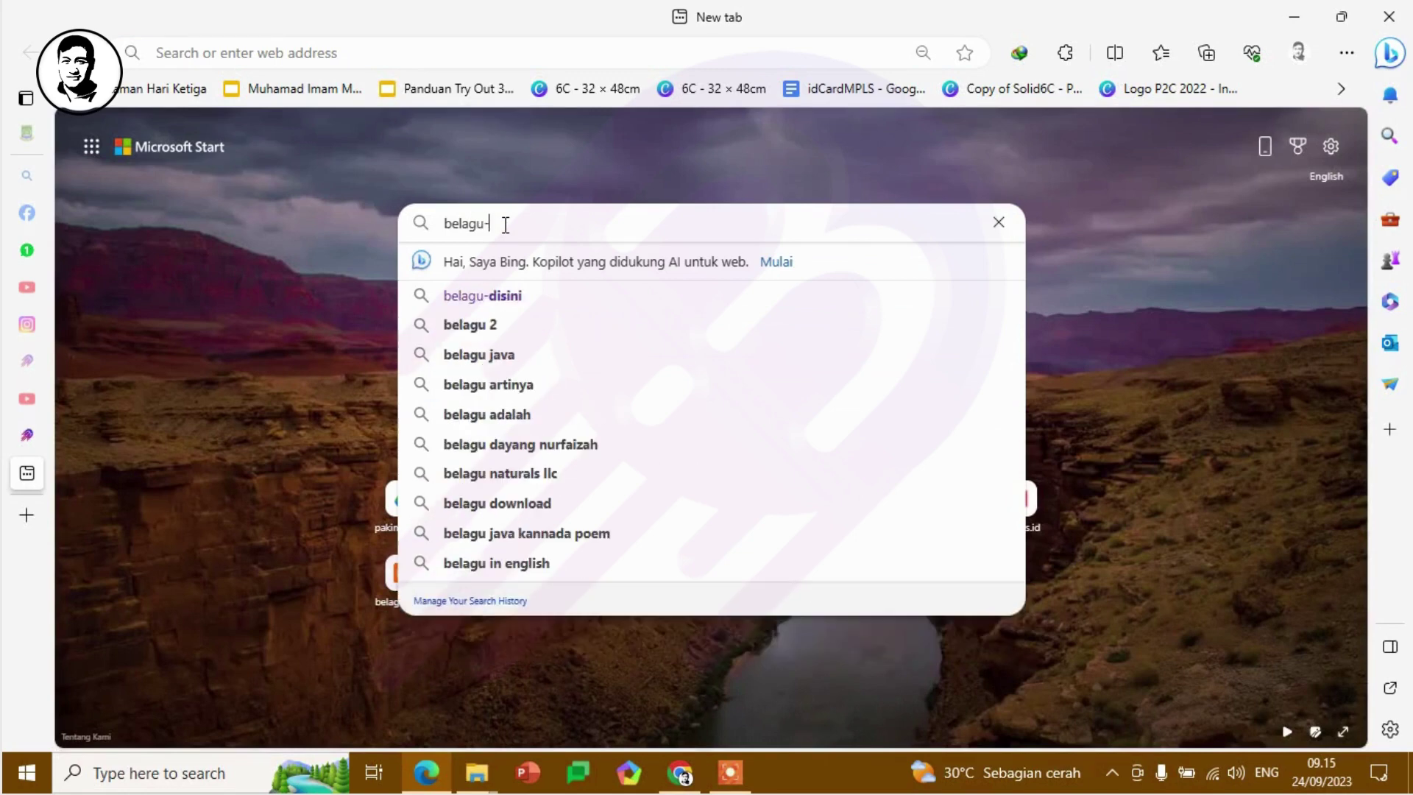
pyautogui.write('disini')
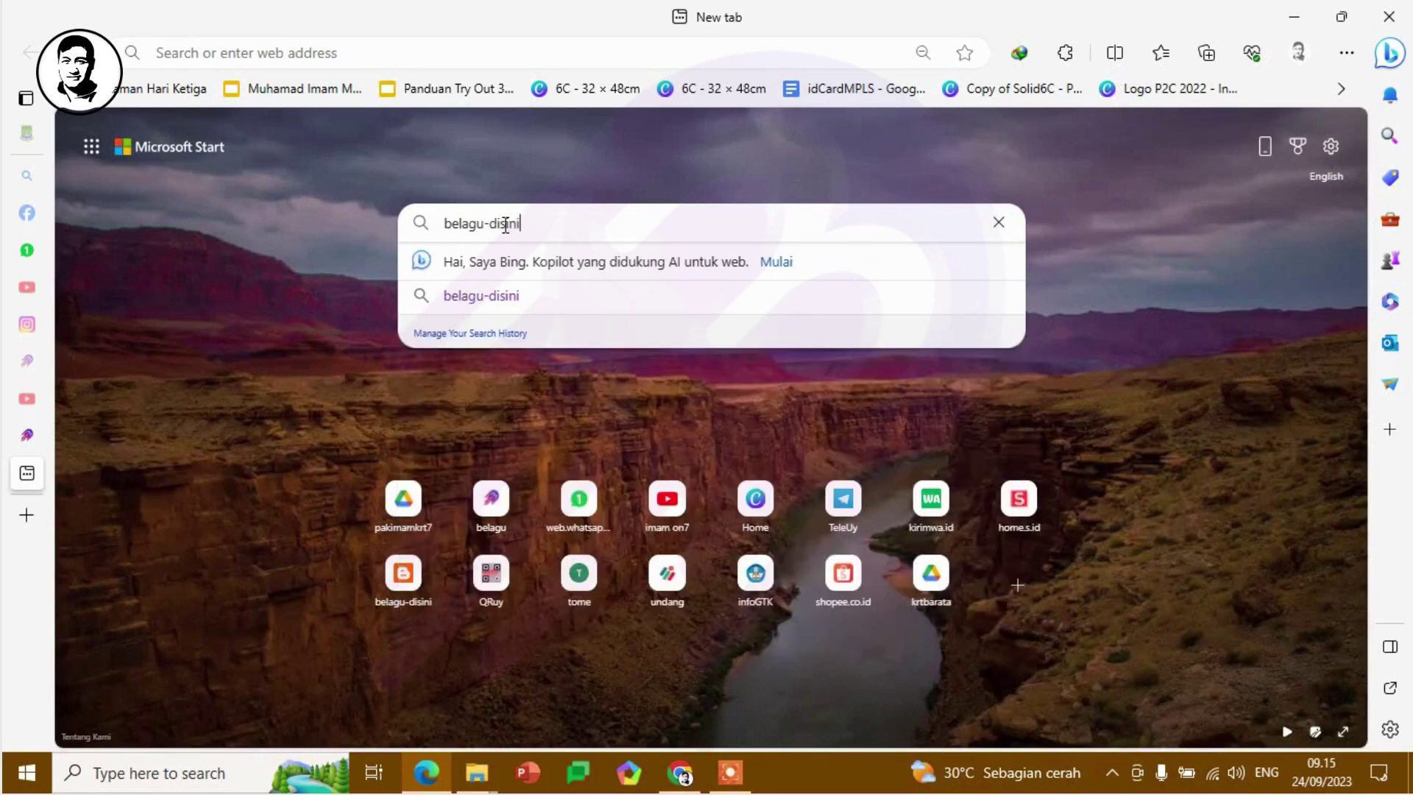
pyautogui.press('Return')
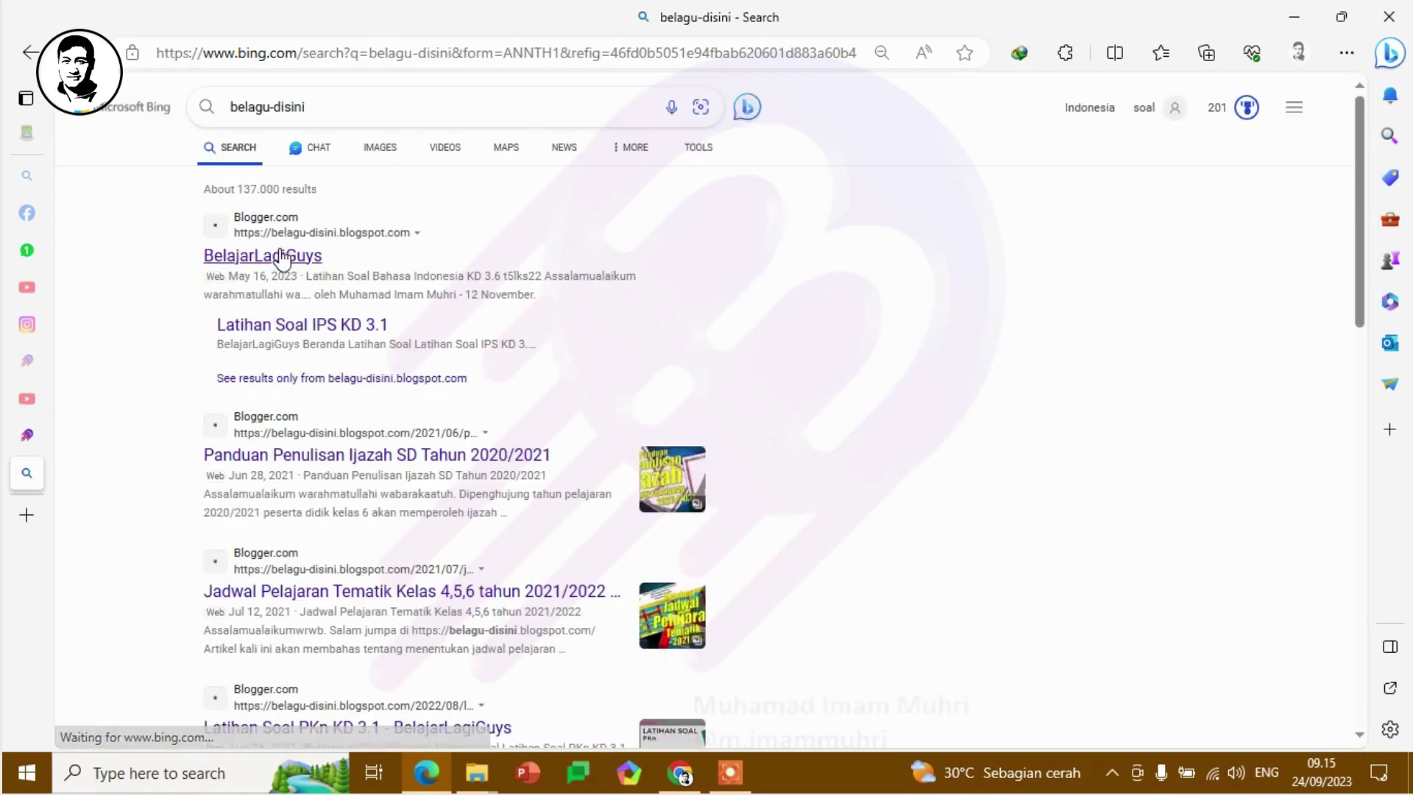
# Step: Open the BelajarLagiGuys blog and its article "Analisis Penilaian Harian ganjil Kota Tangerang tahun pelajaran 2023/2024"
pyautogui.click(235, 267)
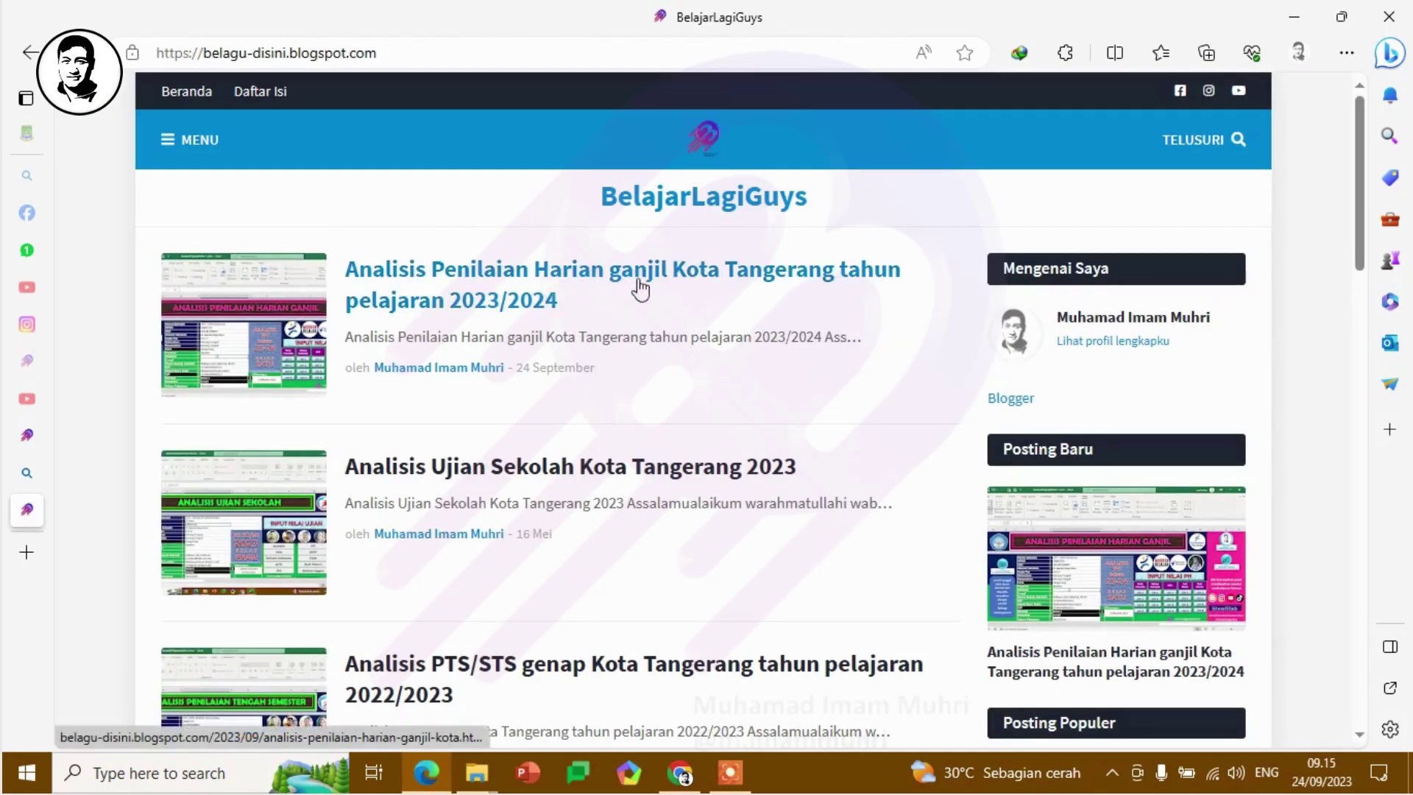
pyautogui.click(446, 280)
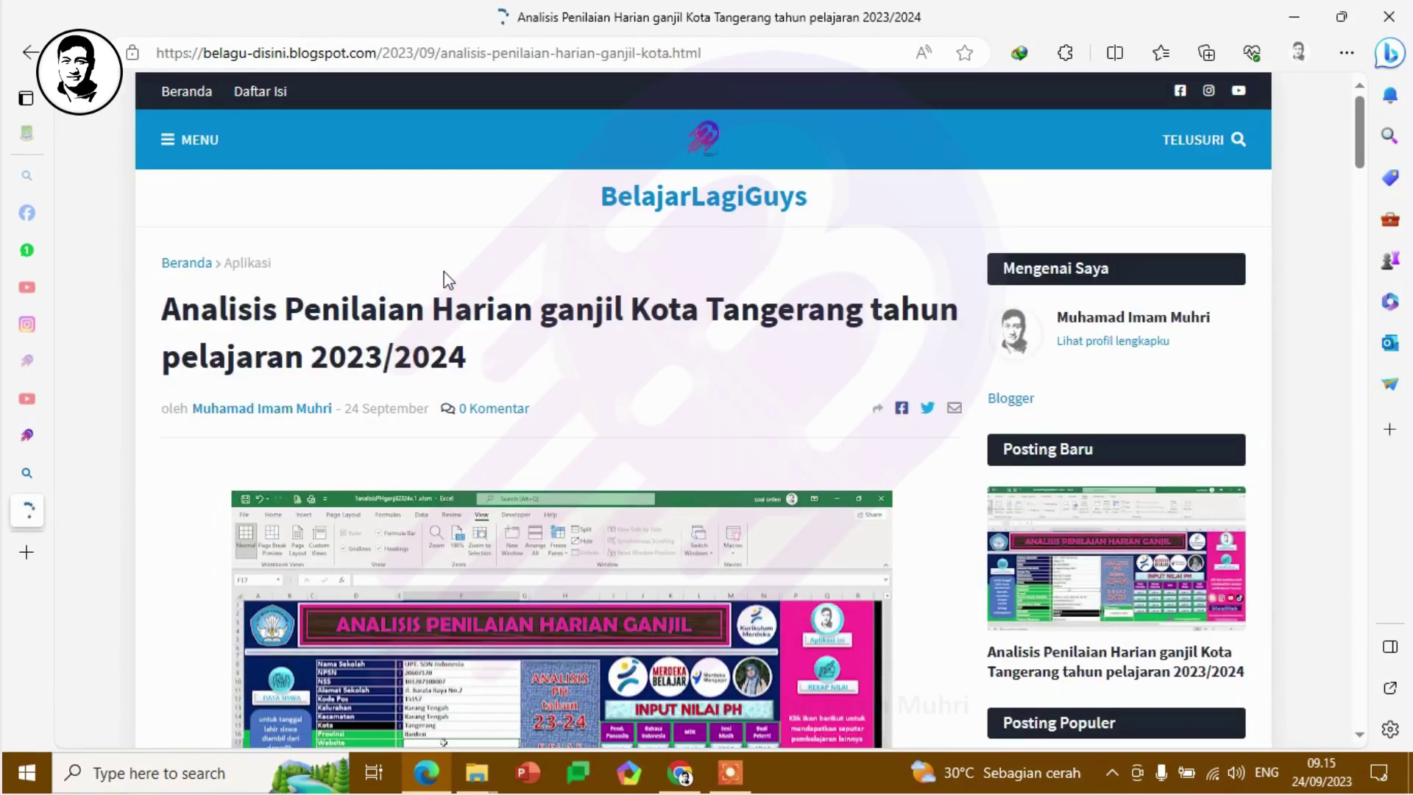
# Step: Read the article's introduction and its sections on the student data, school data and daily score input menus
pyautogui.scroll(-1, 446, 280)
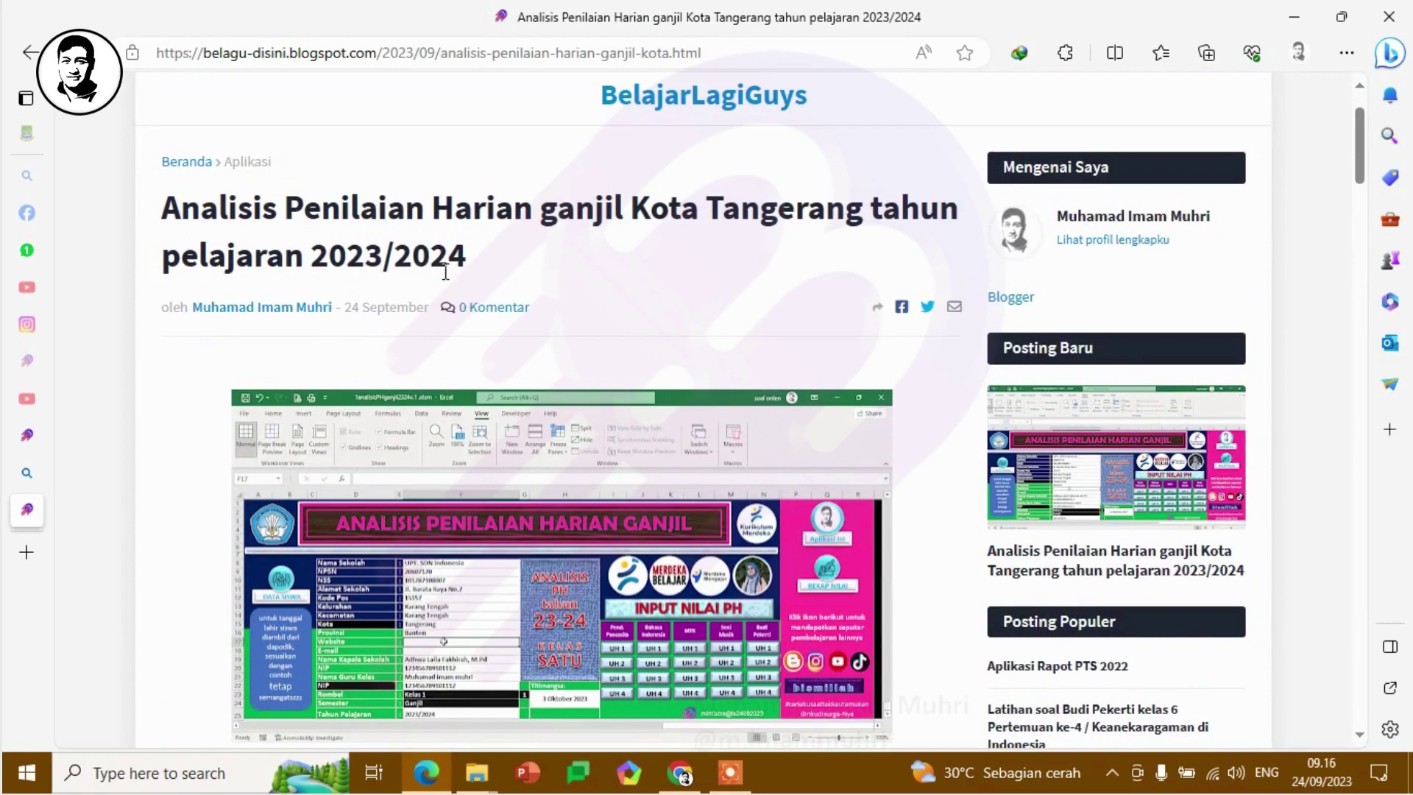
pyautogui.scroll(-1, 446, 280)
pyautogui.scroll(-1, 446, 280)
pyautogui.scroll(-2, 445, 280)
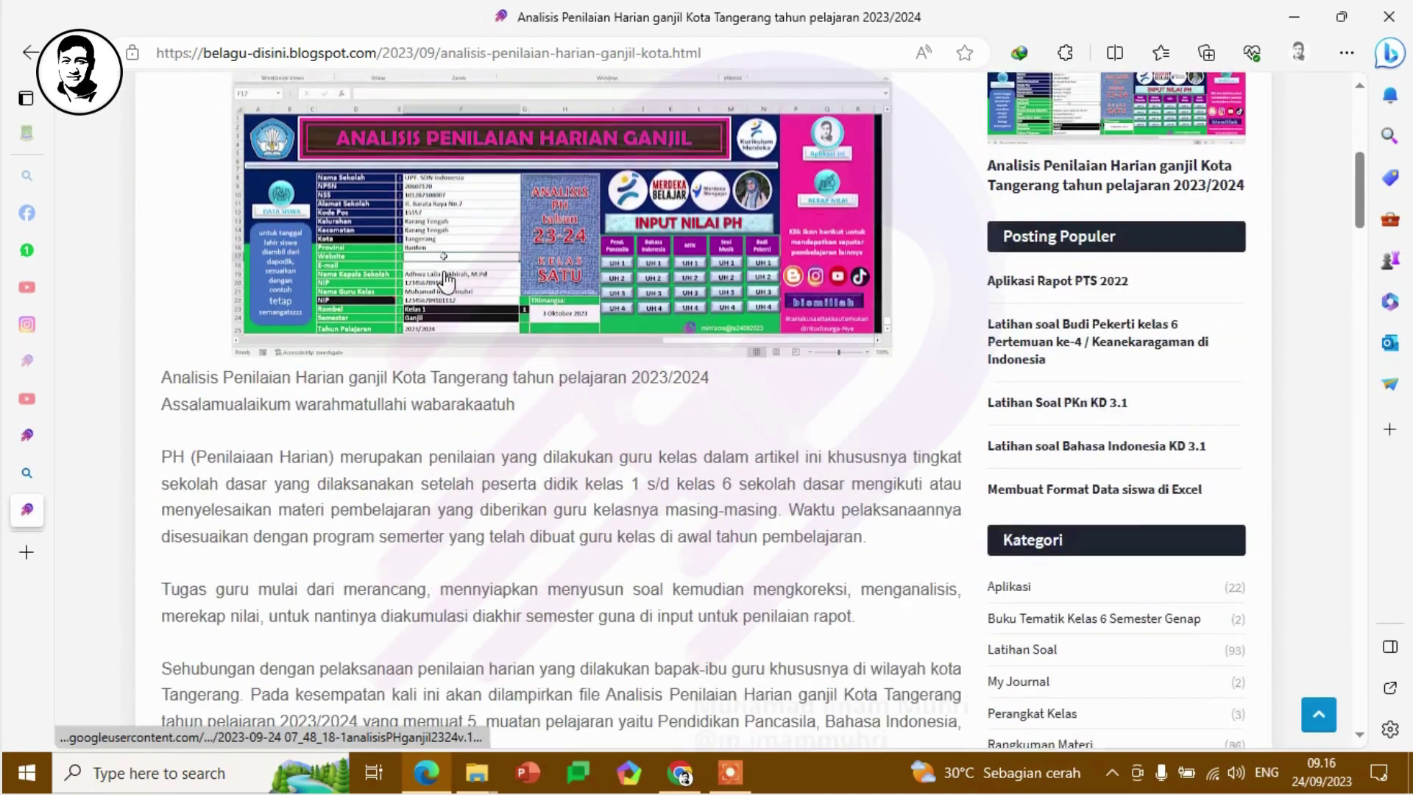
pyautogui.scroll(-3, 446, 280)
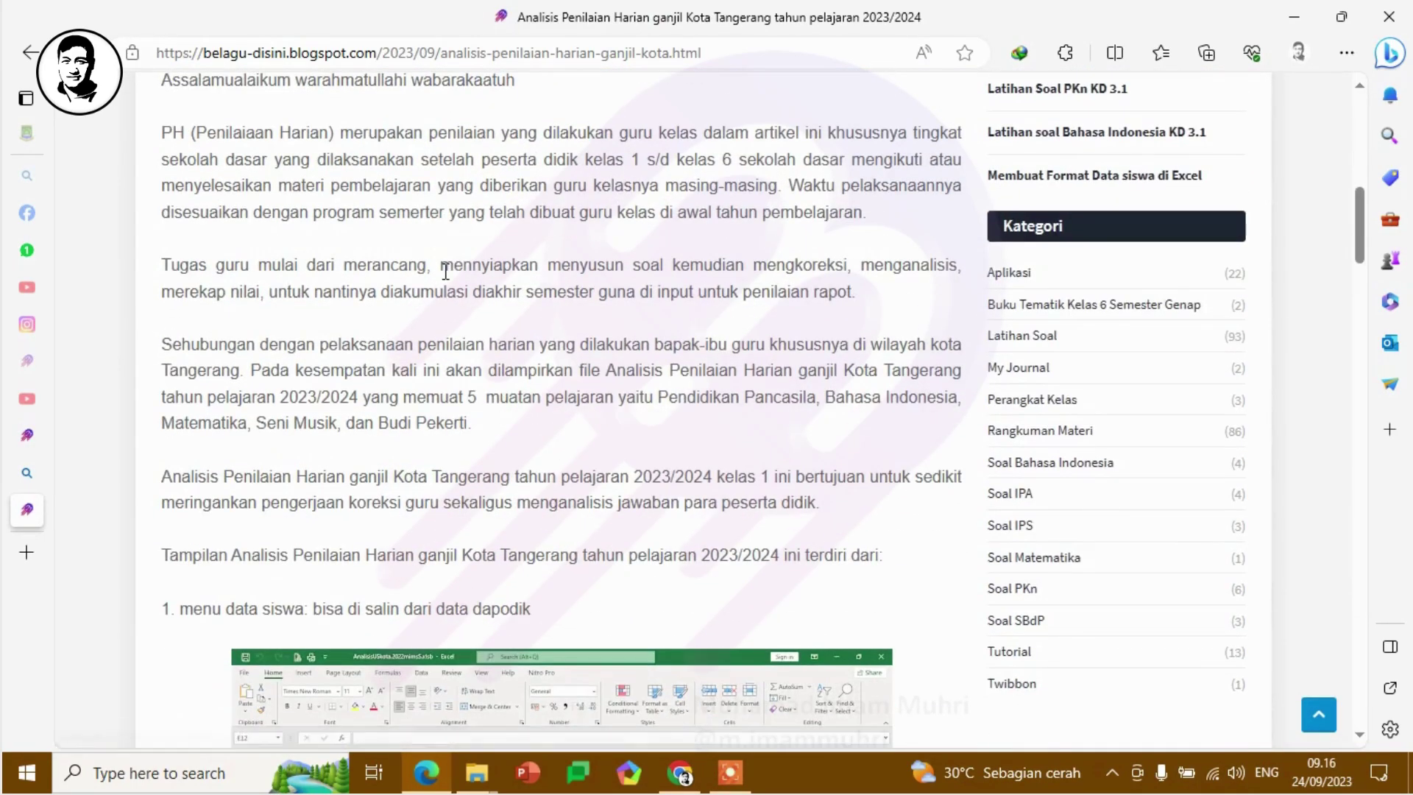
pyautogui.scroll(-4, 446, 276)
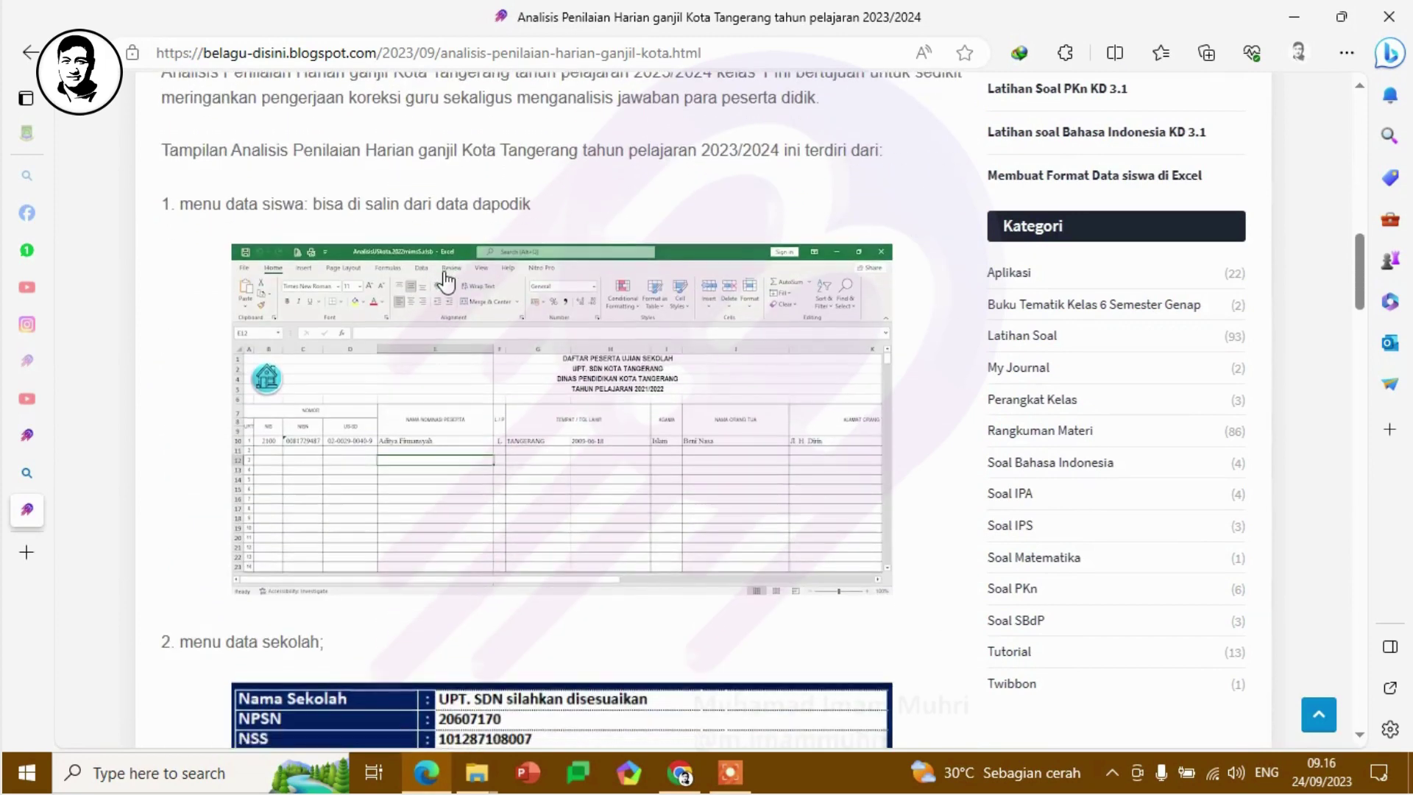
pyautogui.scroll(-1, 446, 280)
pyautogui.scroll(-2, 446, 280)
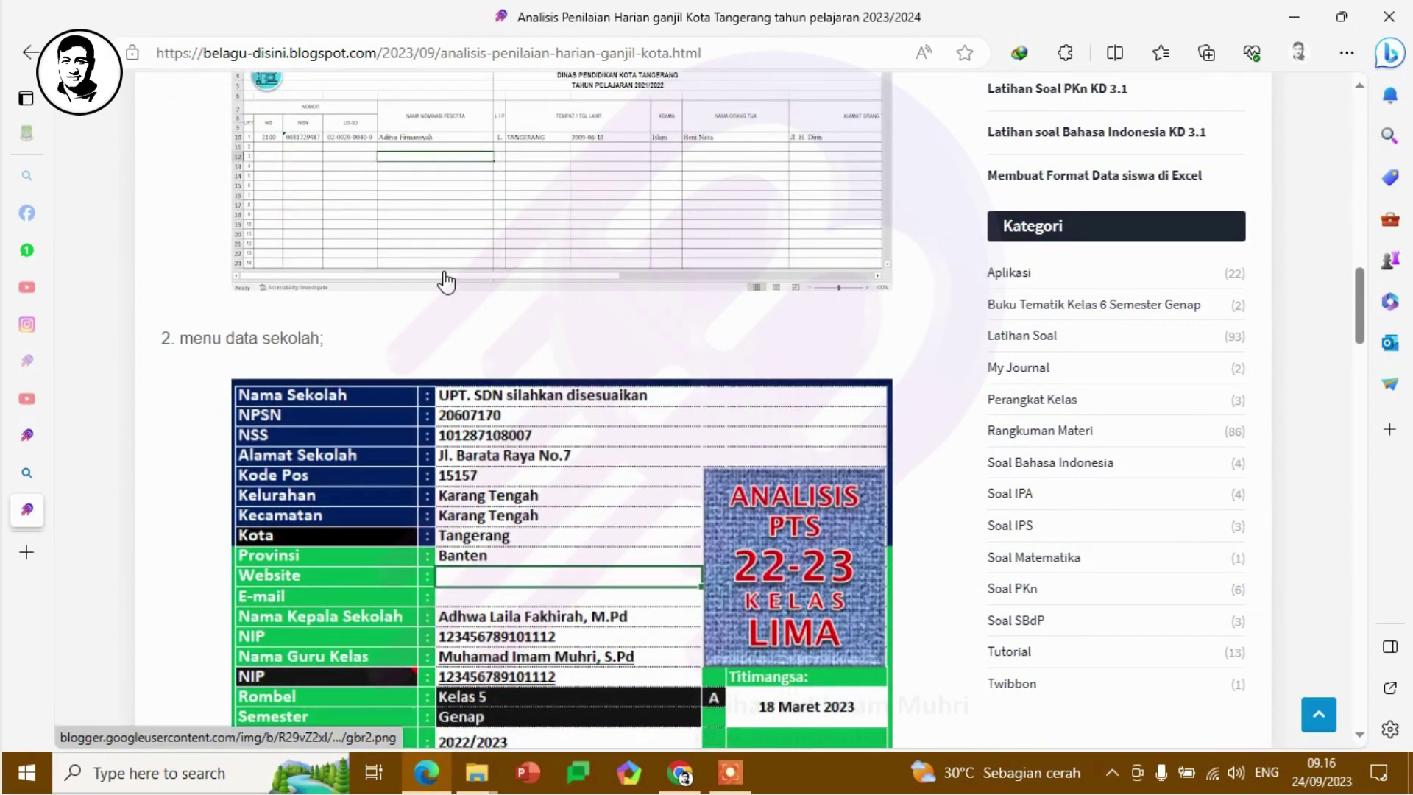
pyautogui.scroll(-1, 446, 281)
pyautogui.scroll(-1, 446, 280)
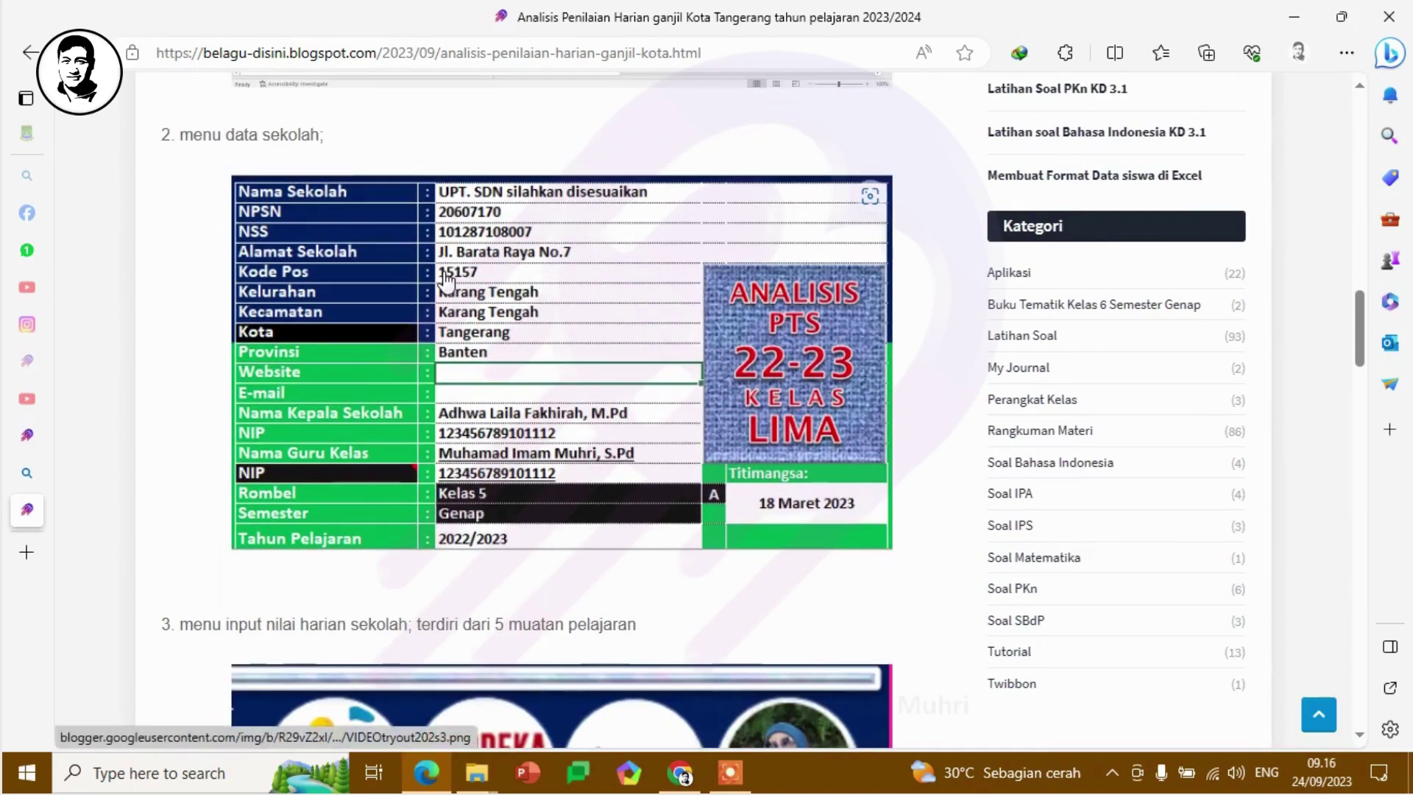
pyautogui.scroll(-1, 446, 280)
pyautogui.scroll(-1, 446, 281)
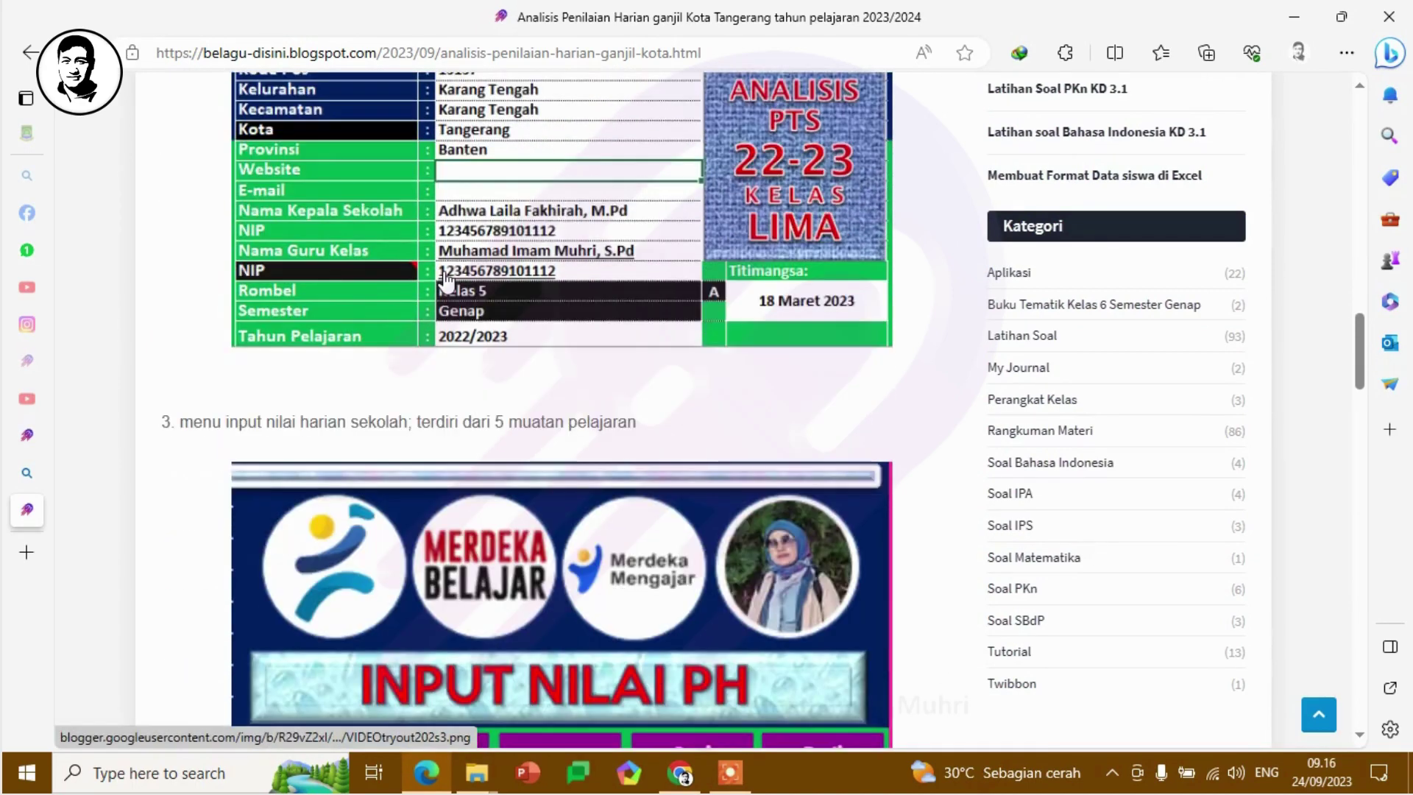
pyautogui.scroll(-1, 446, 281)
pyautogui.scroll(-1, 446, 280)
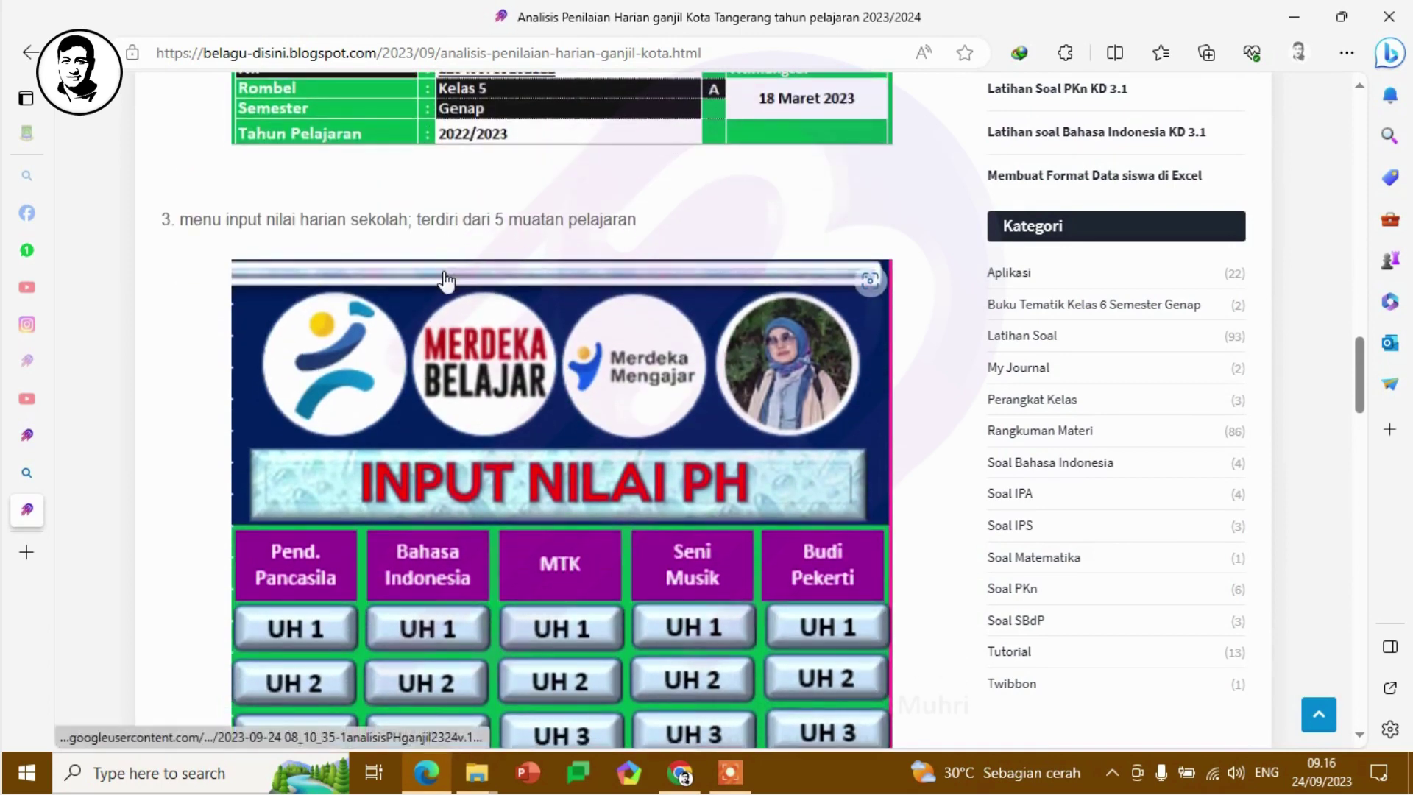
pyautogui.scroll(-1, 446, 280)
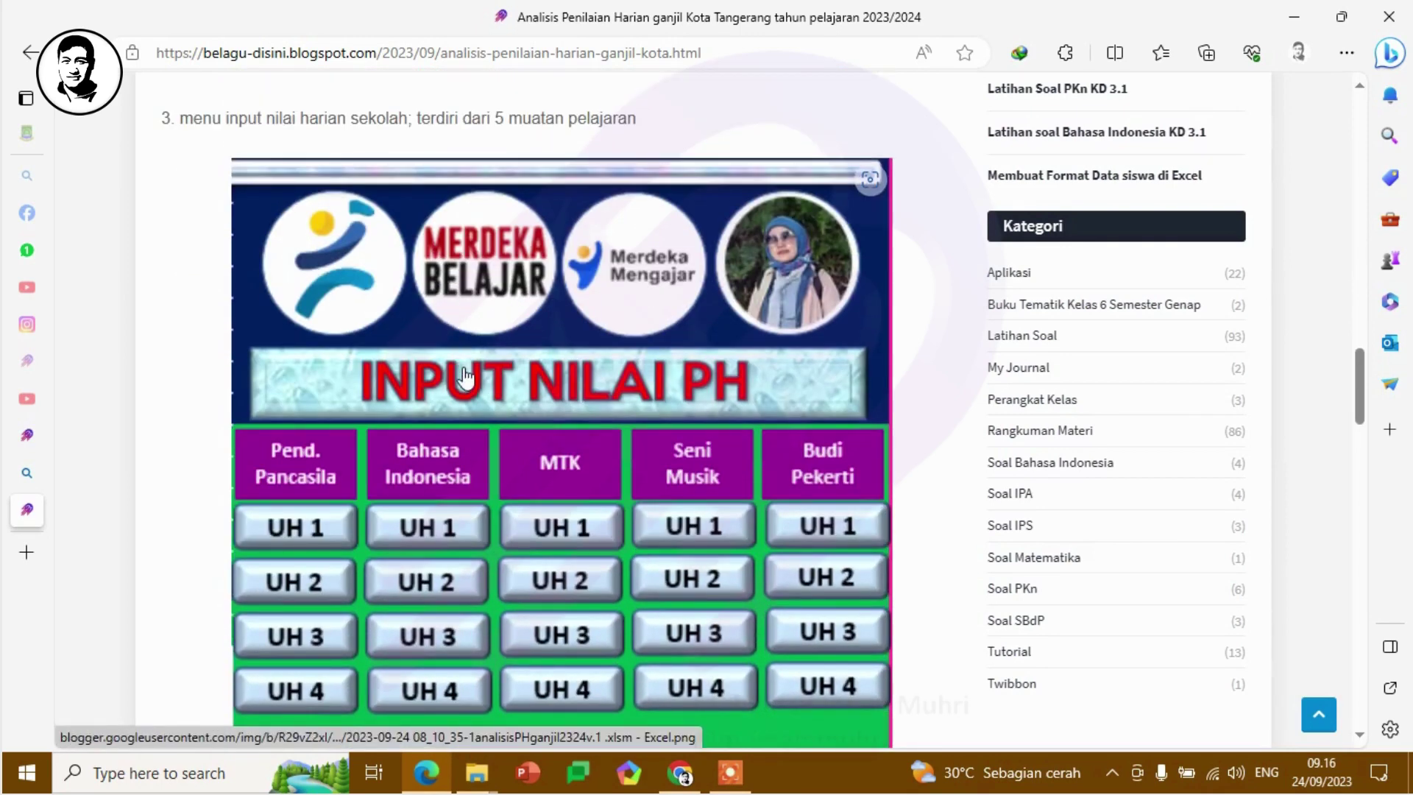
pyautogui.scroll(-1, 462, 367)
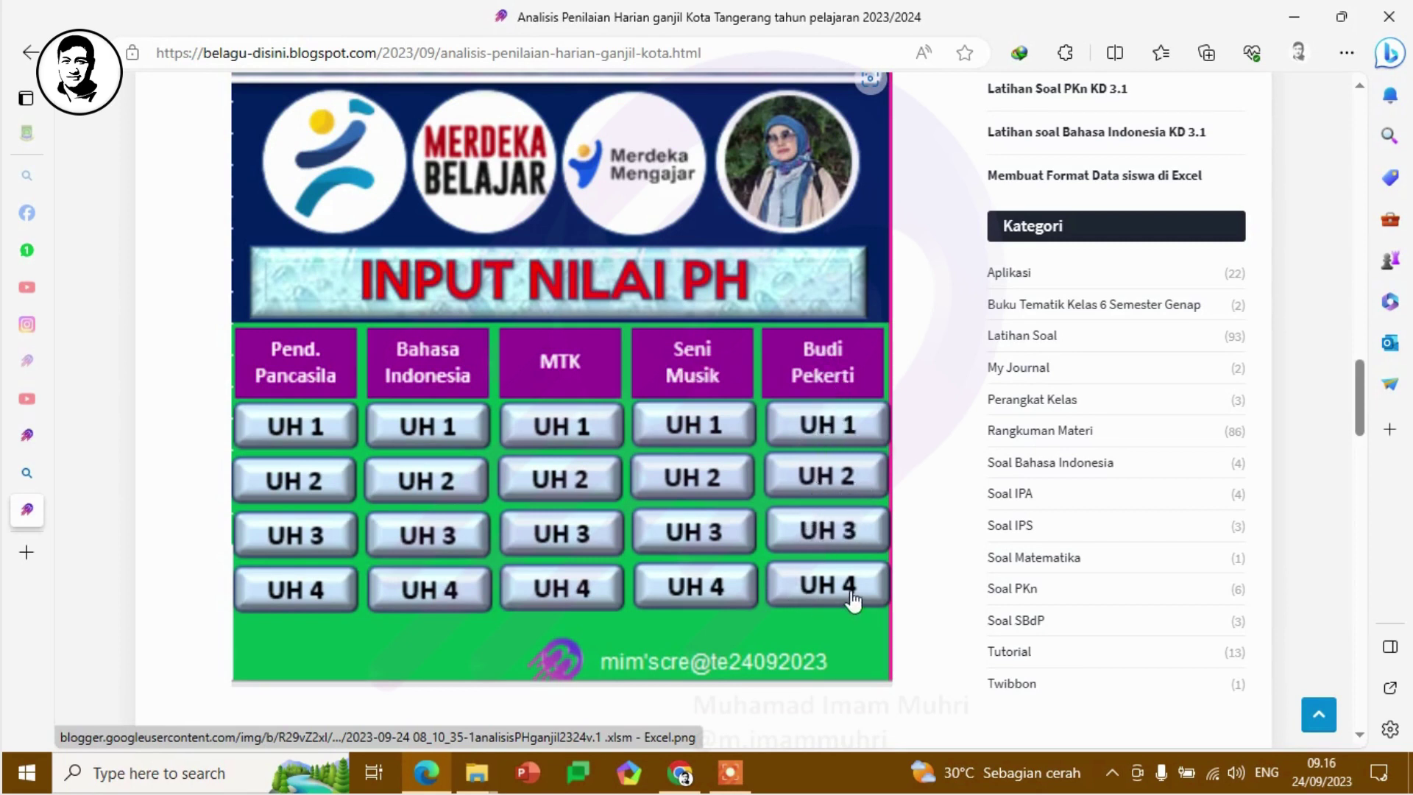
# Step: Review the article's instructions for answer keys and student answers, the sample analysis table, and the PH recap menu
pyautogui.scroll(-4, 574, 492)
pyautogui.scroll(-1, 576, 493)
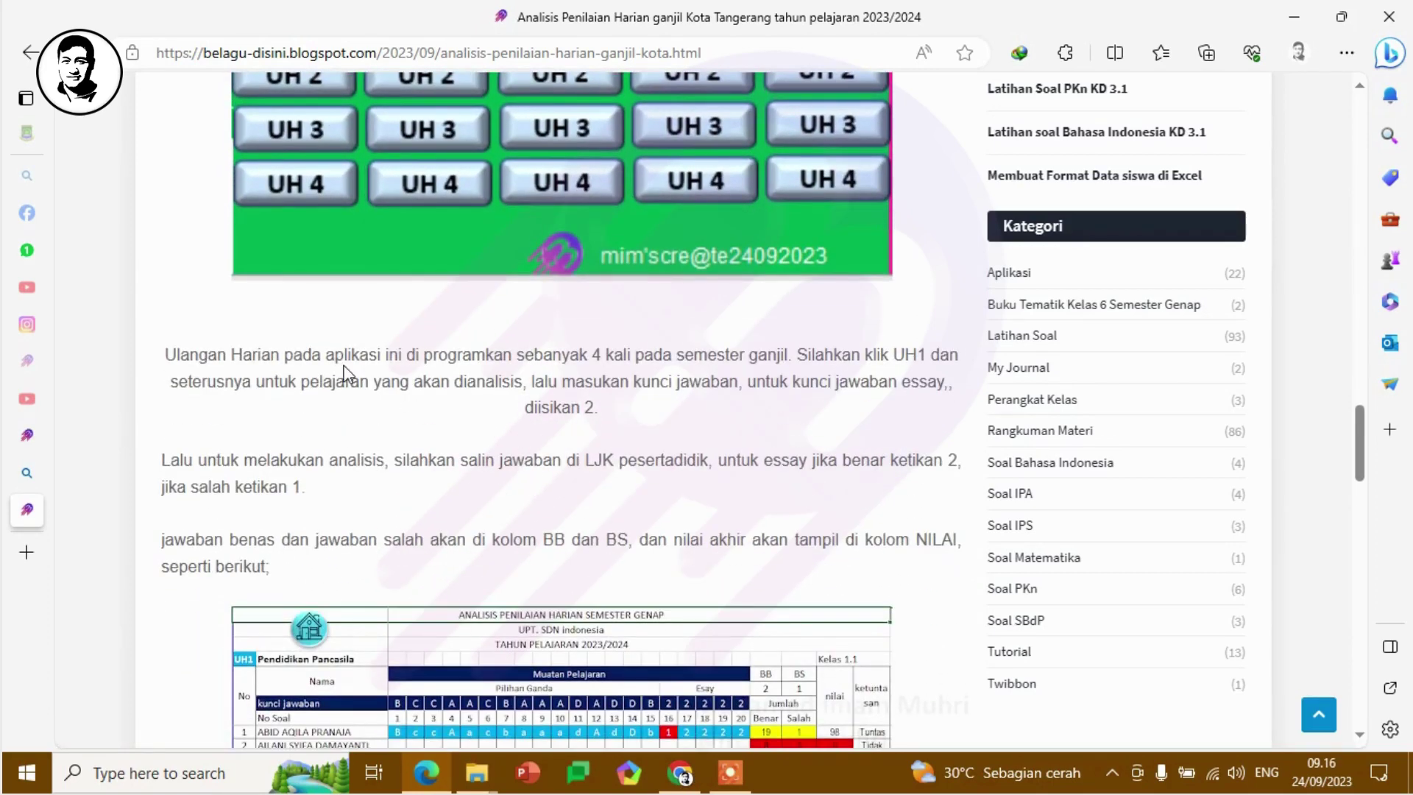
pyautogui.scroll(-1, 344, 374)
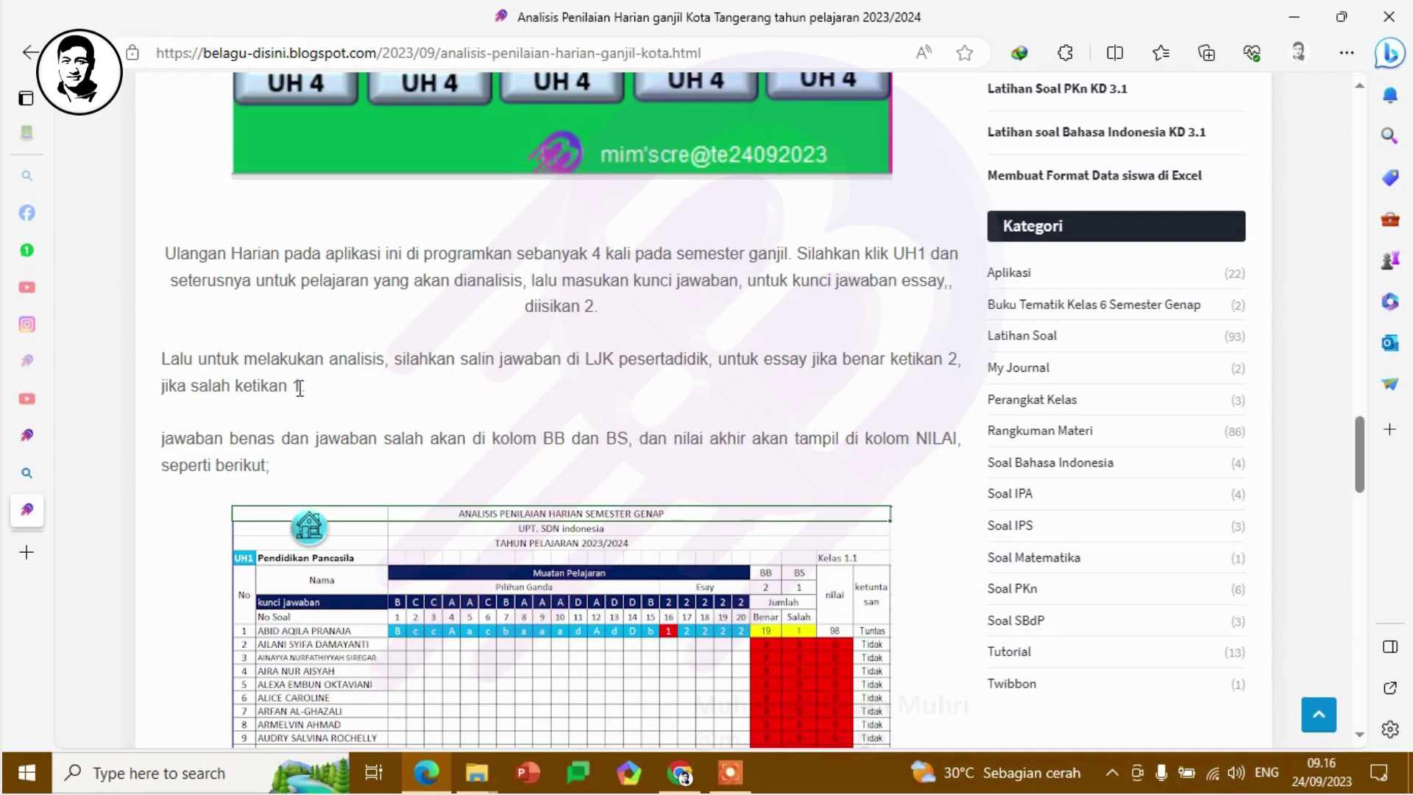
pyautogui.scroll(-1, 297, 416)
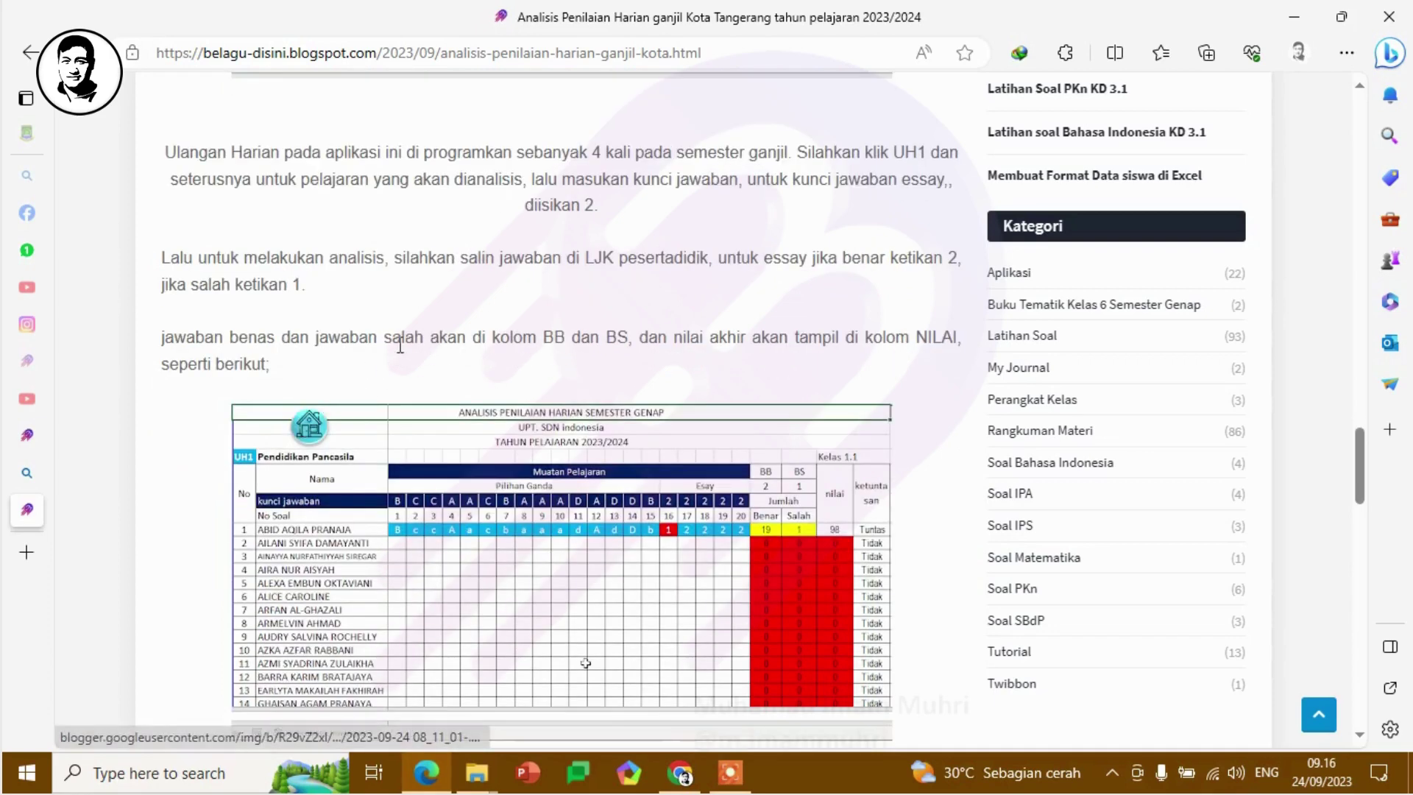
pyautogui.scroll(-1, 441, 376)
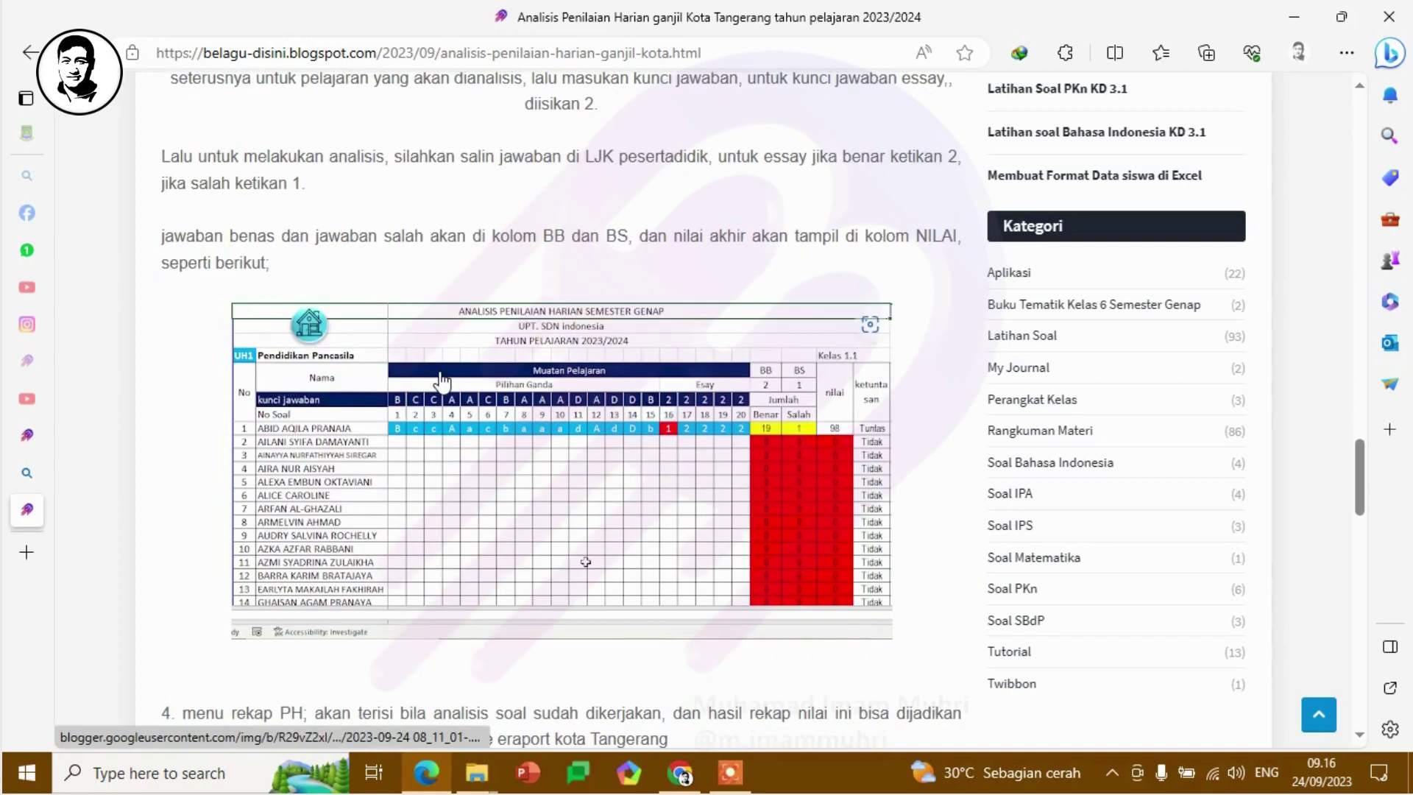
pyautogui.scroll(-1, 441, 377)
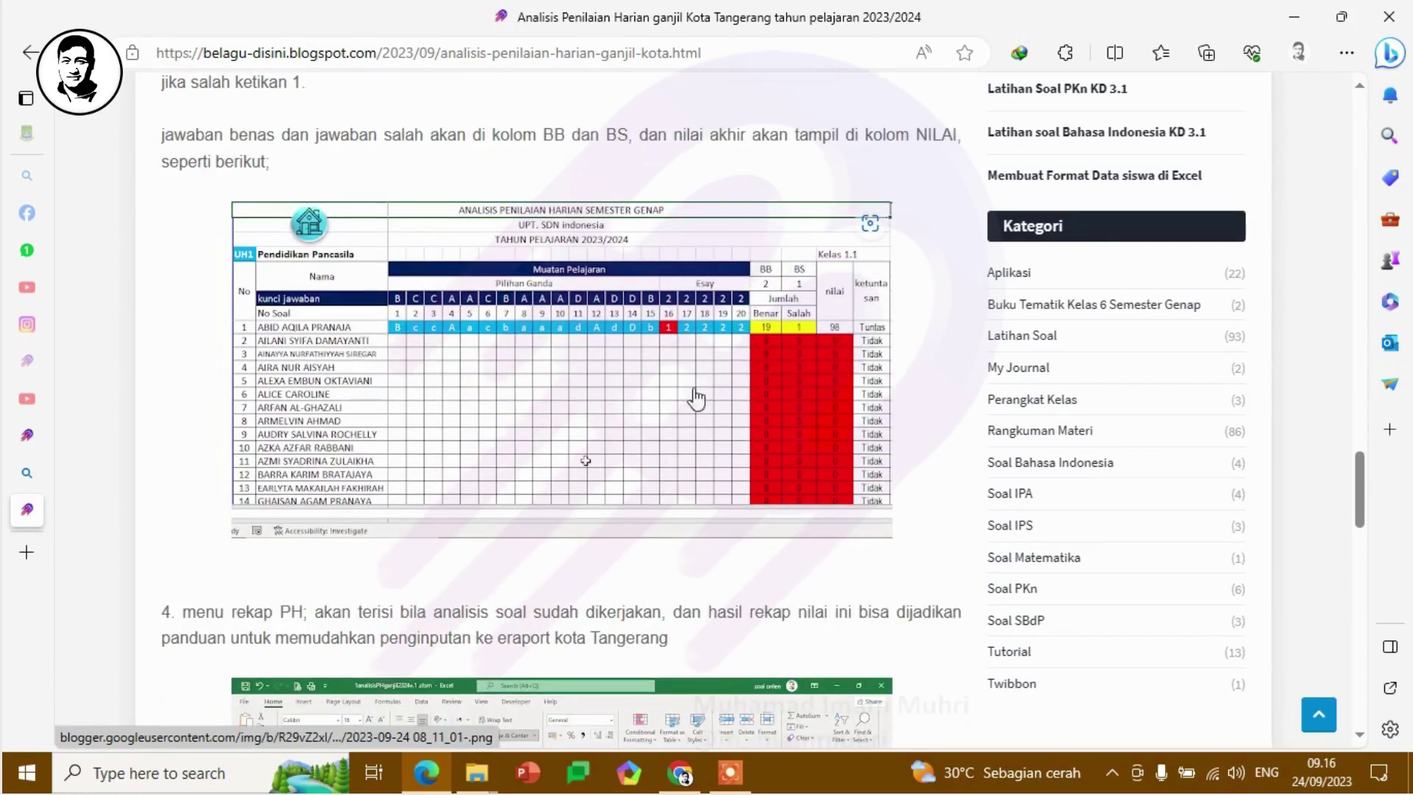
pyautogui.scroll(-1, 715, 402)
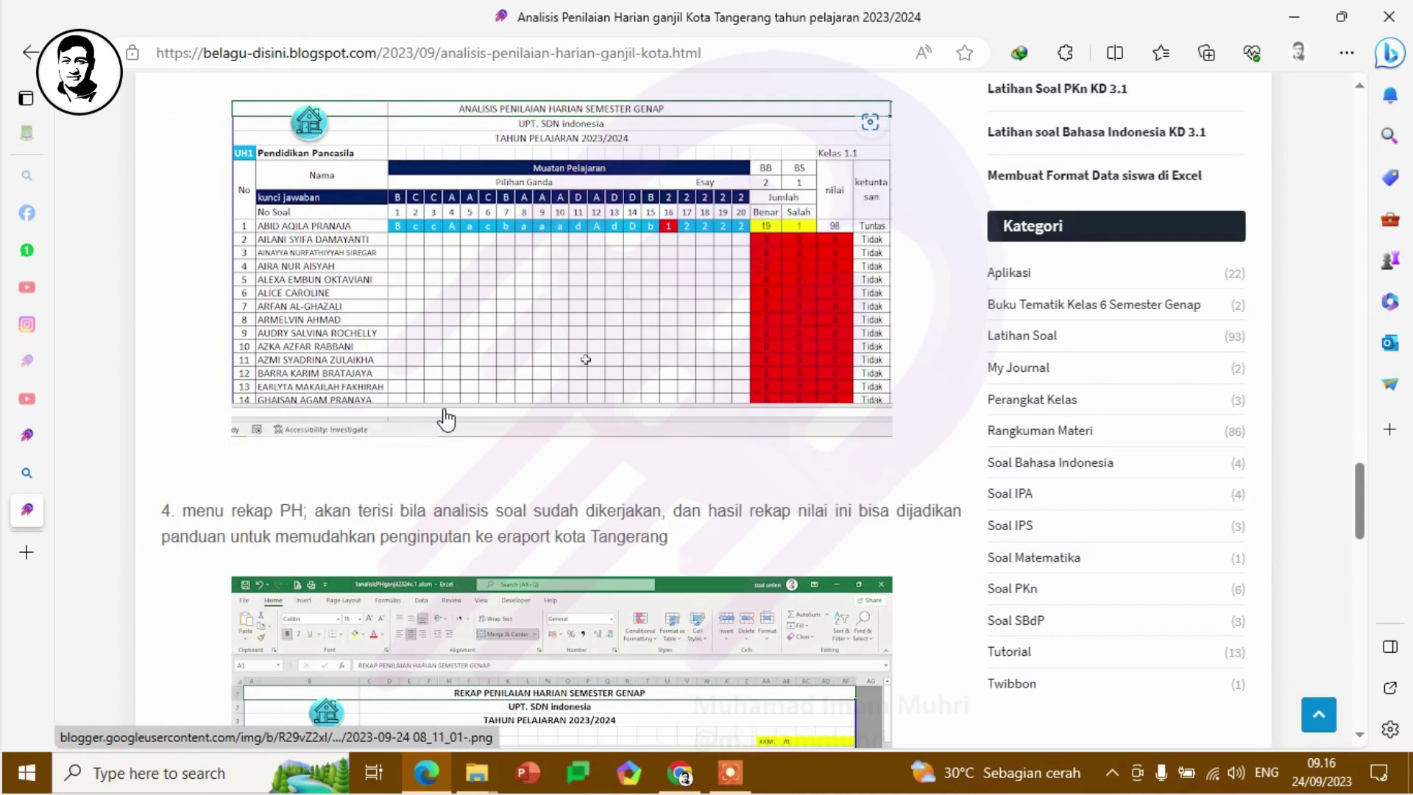
pyautogui.scroll(-1, 447, 419)
pyautogui.scroll(-1, 447, 419)
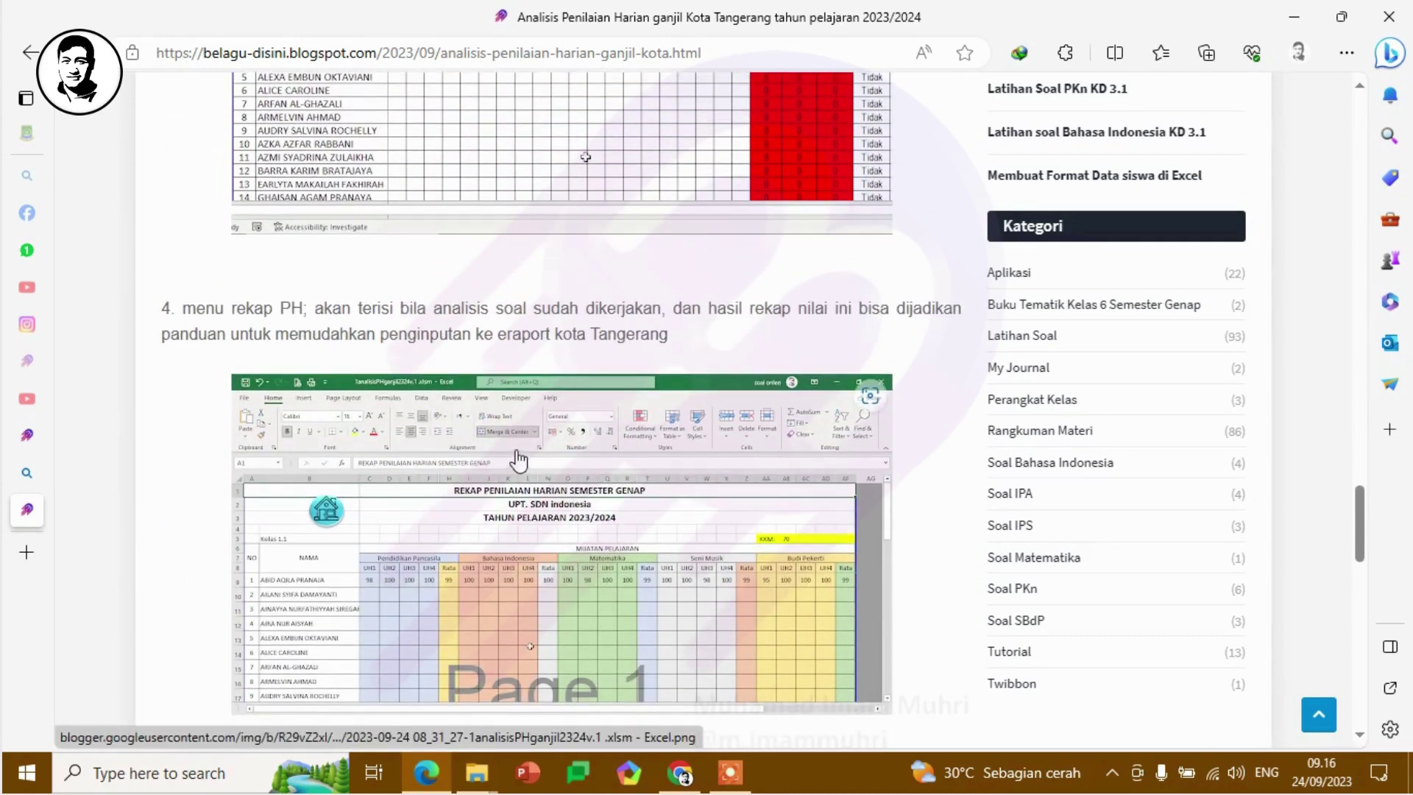
pyautogui.scroll(-1, 519, 460)
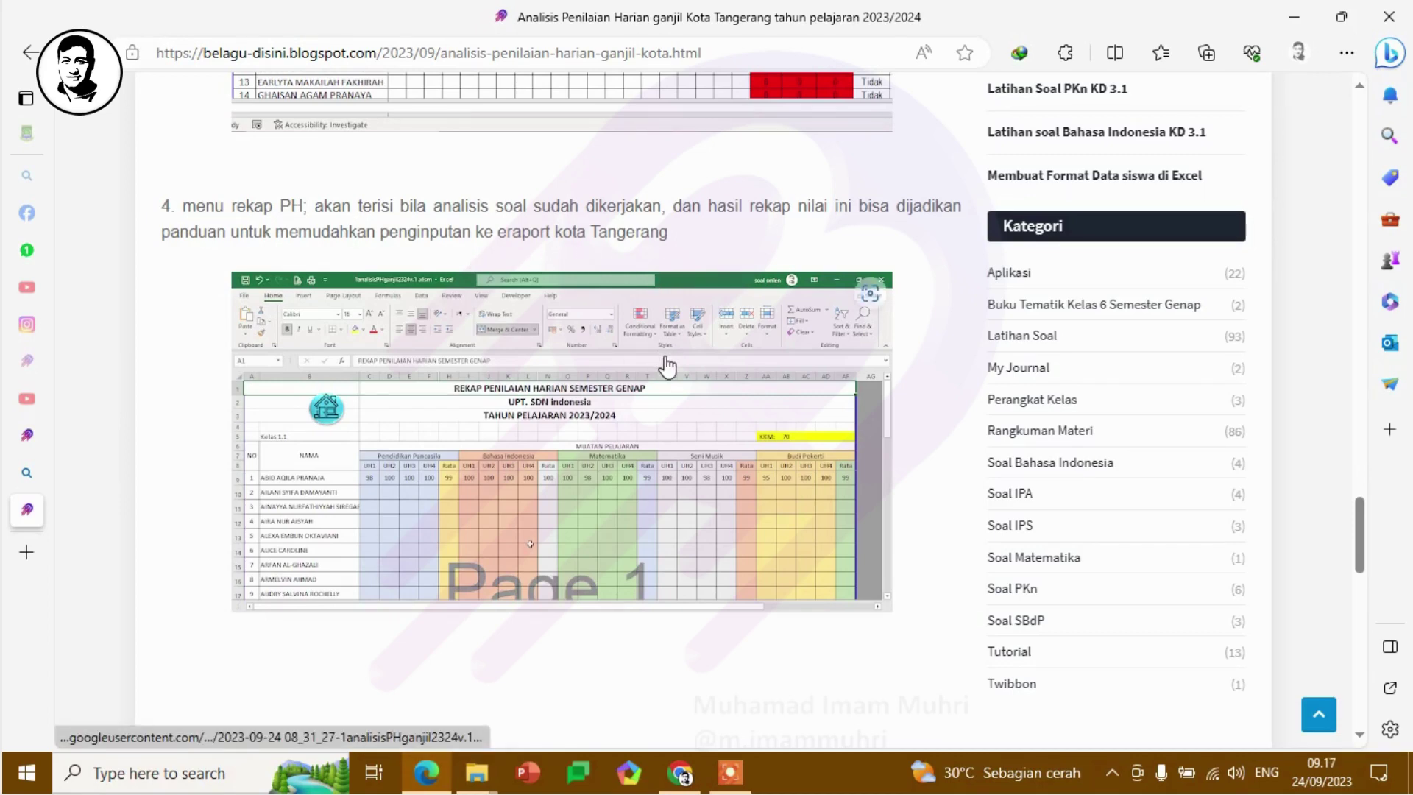
# Step: Download the workbook 1analisisPHganjil2324v.1 .xlsm through the article's "disini" link and show the downloaded file in its folder
pyautogui.scroll(-1, 666, 368)
pyautogui.scroll(-2, 640, 377)
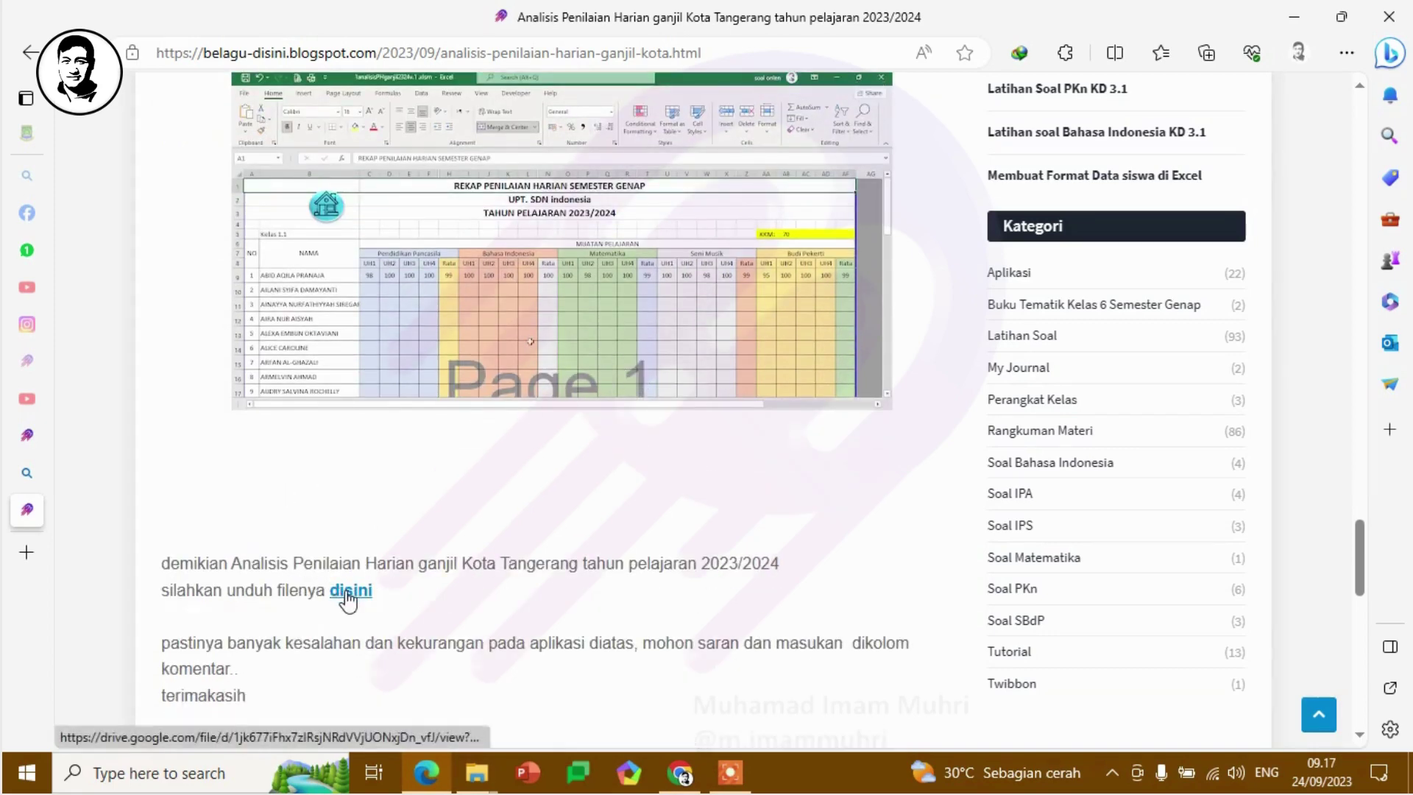
pyautogui.click(347, 593)
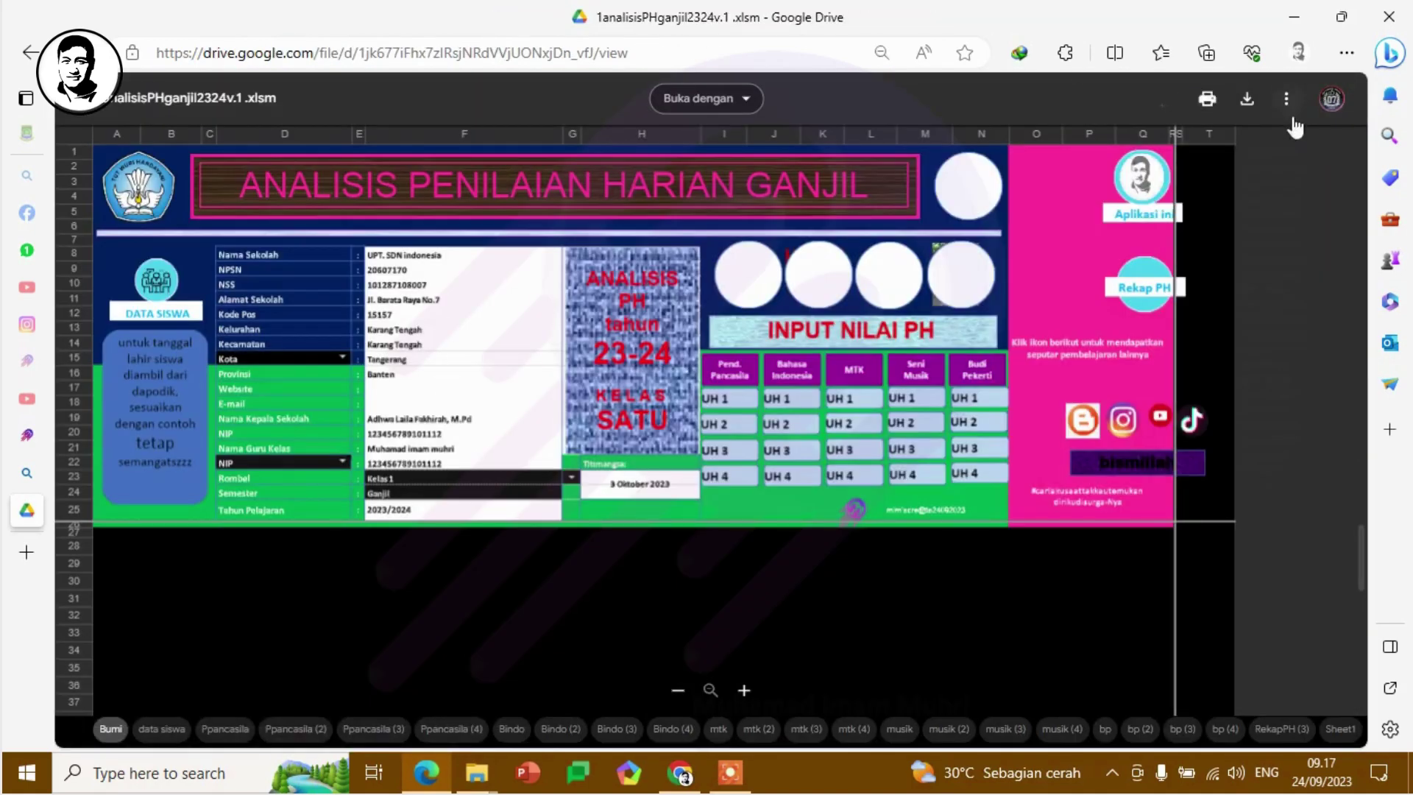
pyautogui.click(1246, 102)
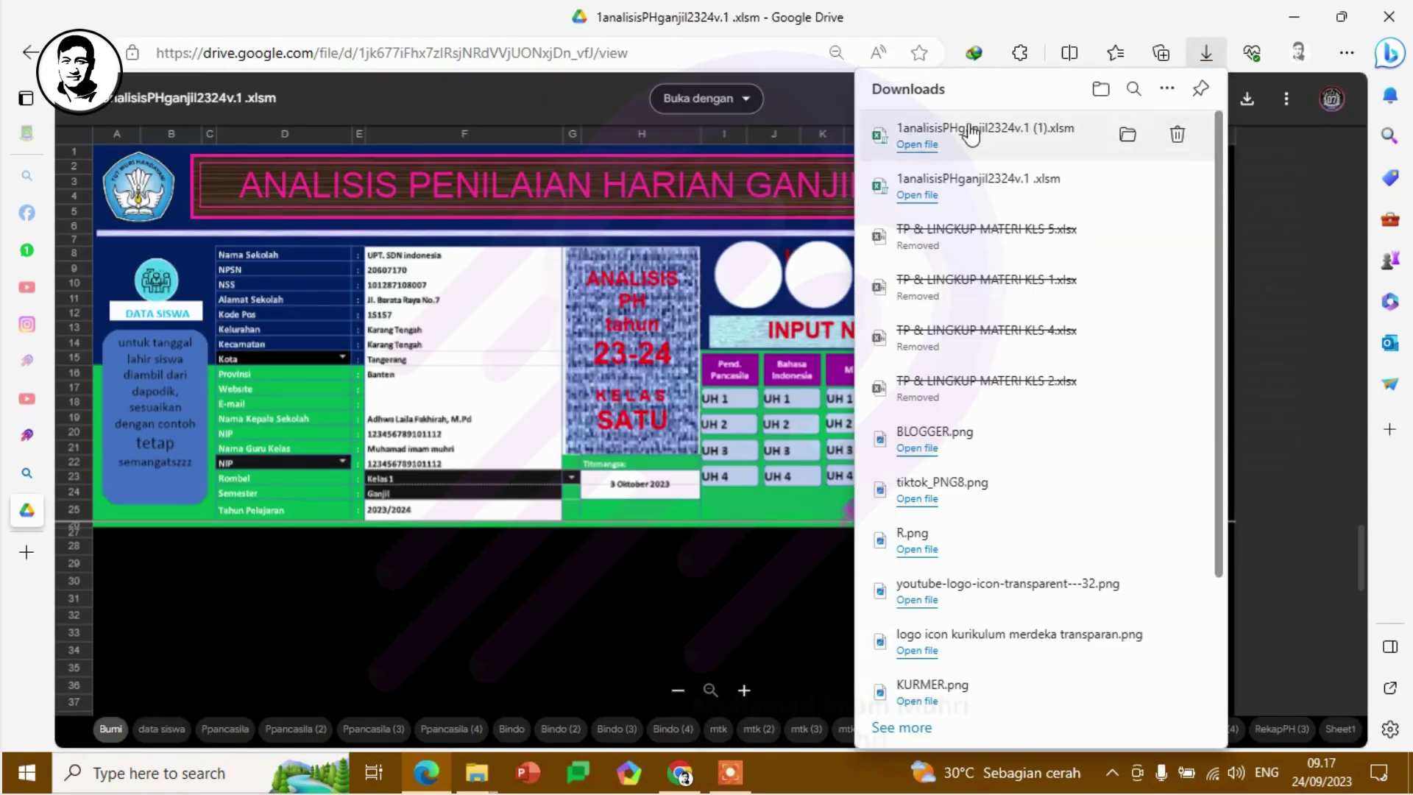
pyautogui.click(1121, 134)
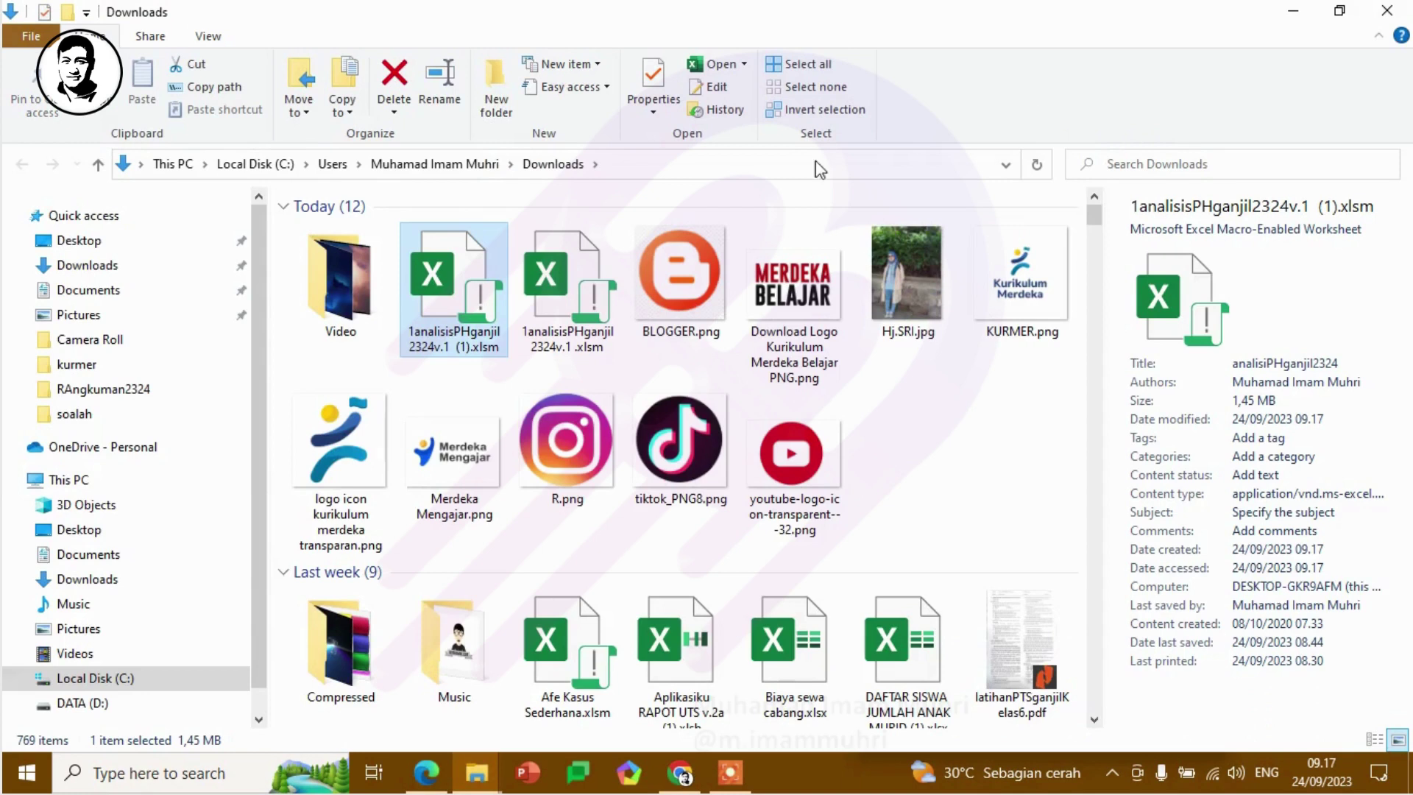
# Step: Open the downloaded workbook 1analisisPHganjil2324v.1 (1).xlsm in Excel, enable editing and content, and continue without updating its links
pyautogui.doubleClick(448, 299)
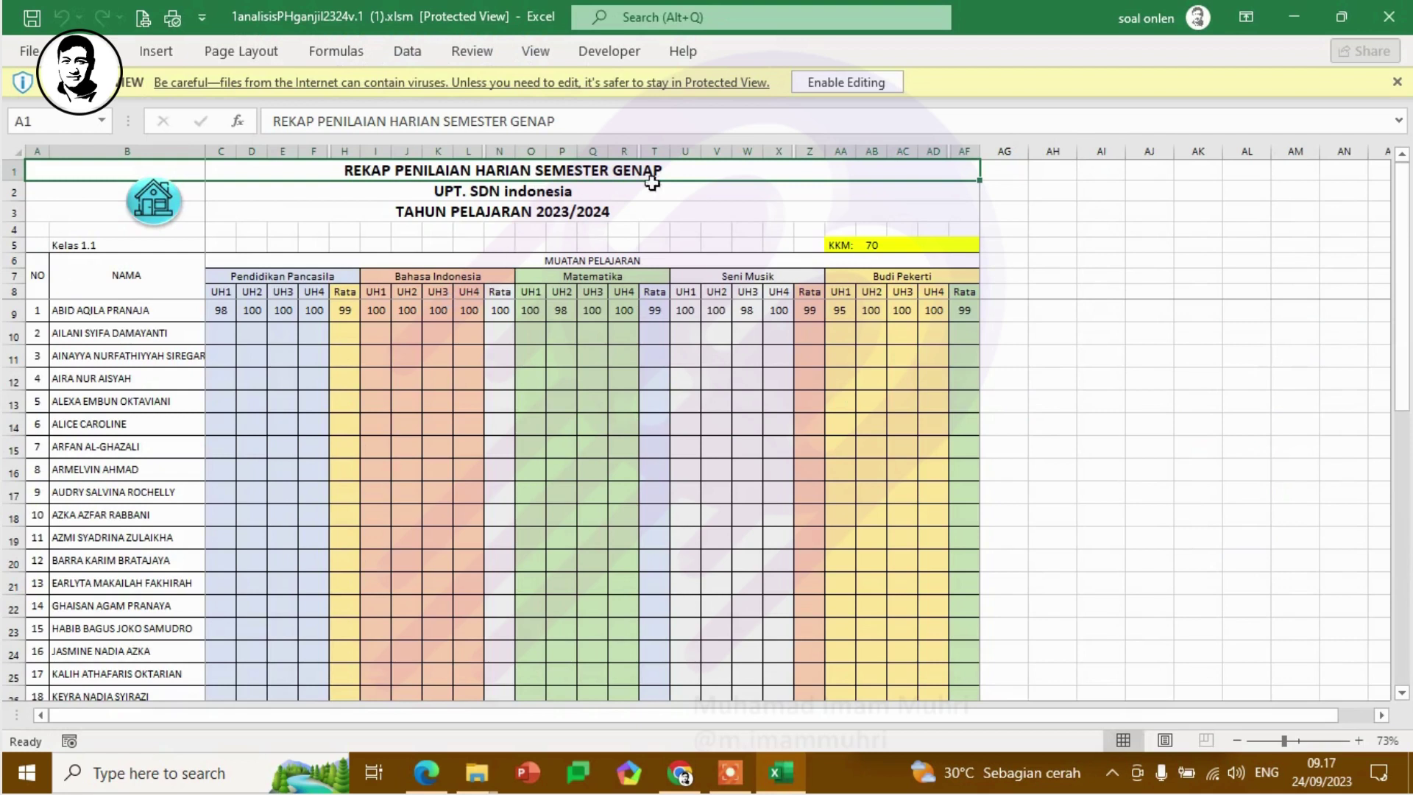
pyautogui.click(844, 83)
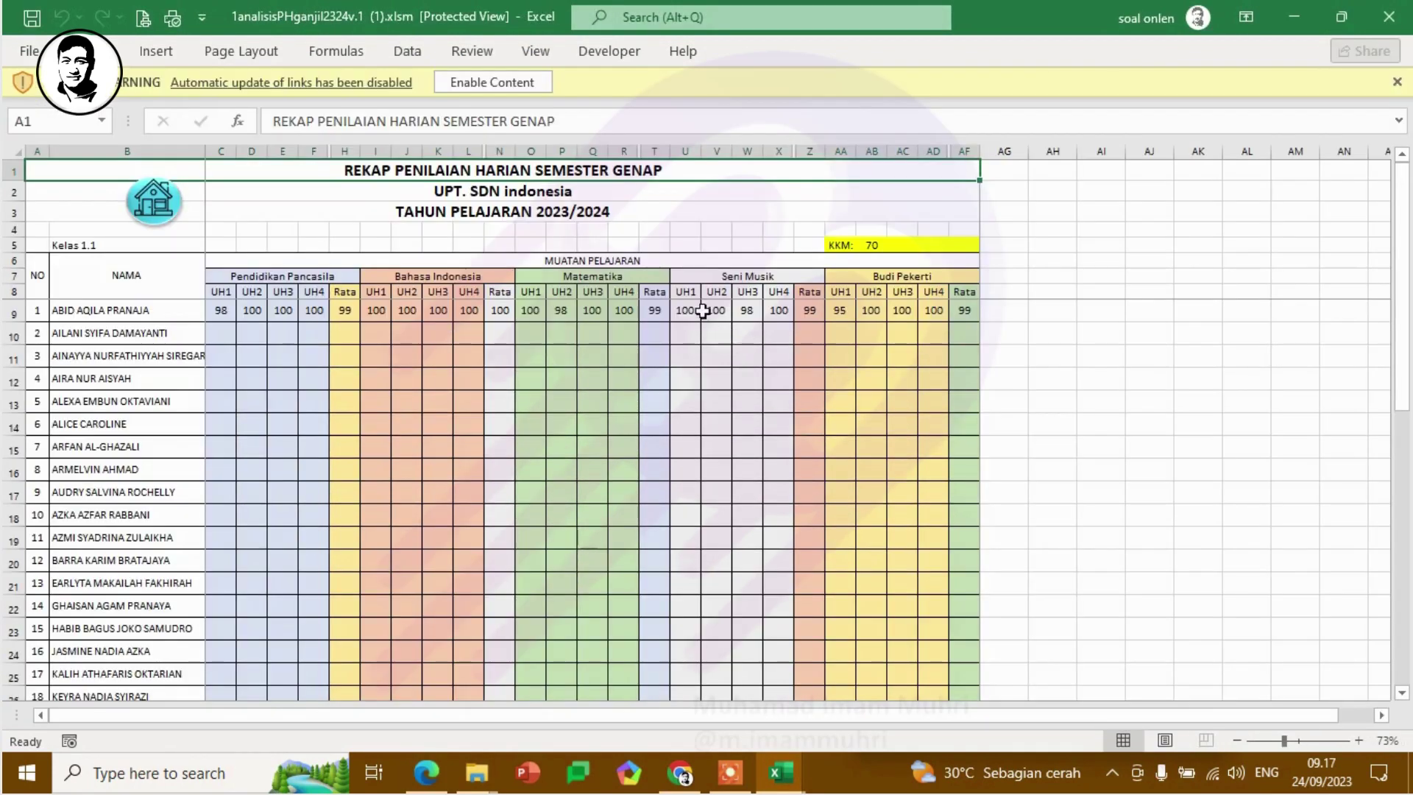
pyautogui.click(490, 83)
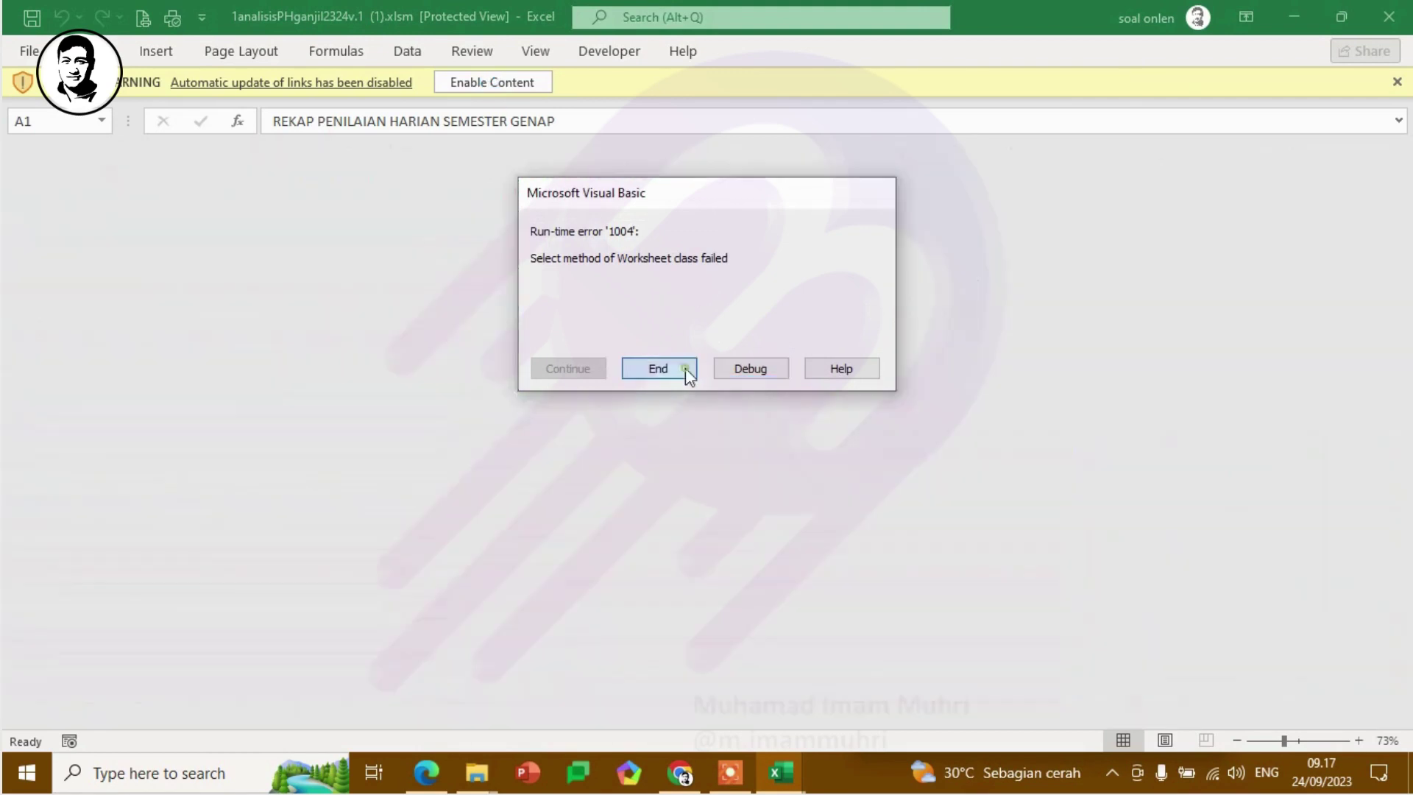
pyautogui.click(685, 368)
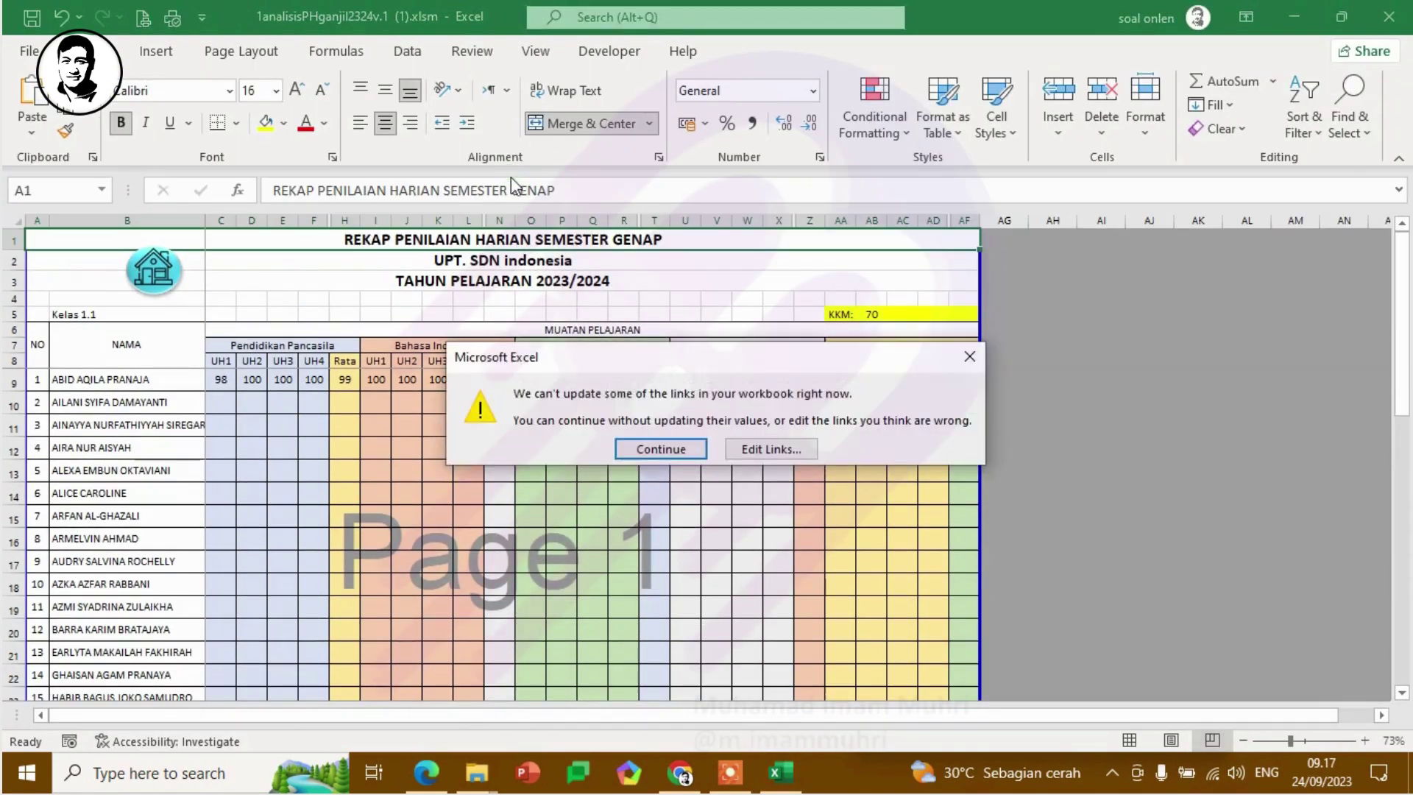
pyautogui.click(664, 446)
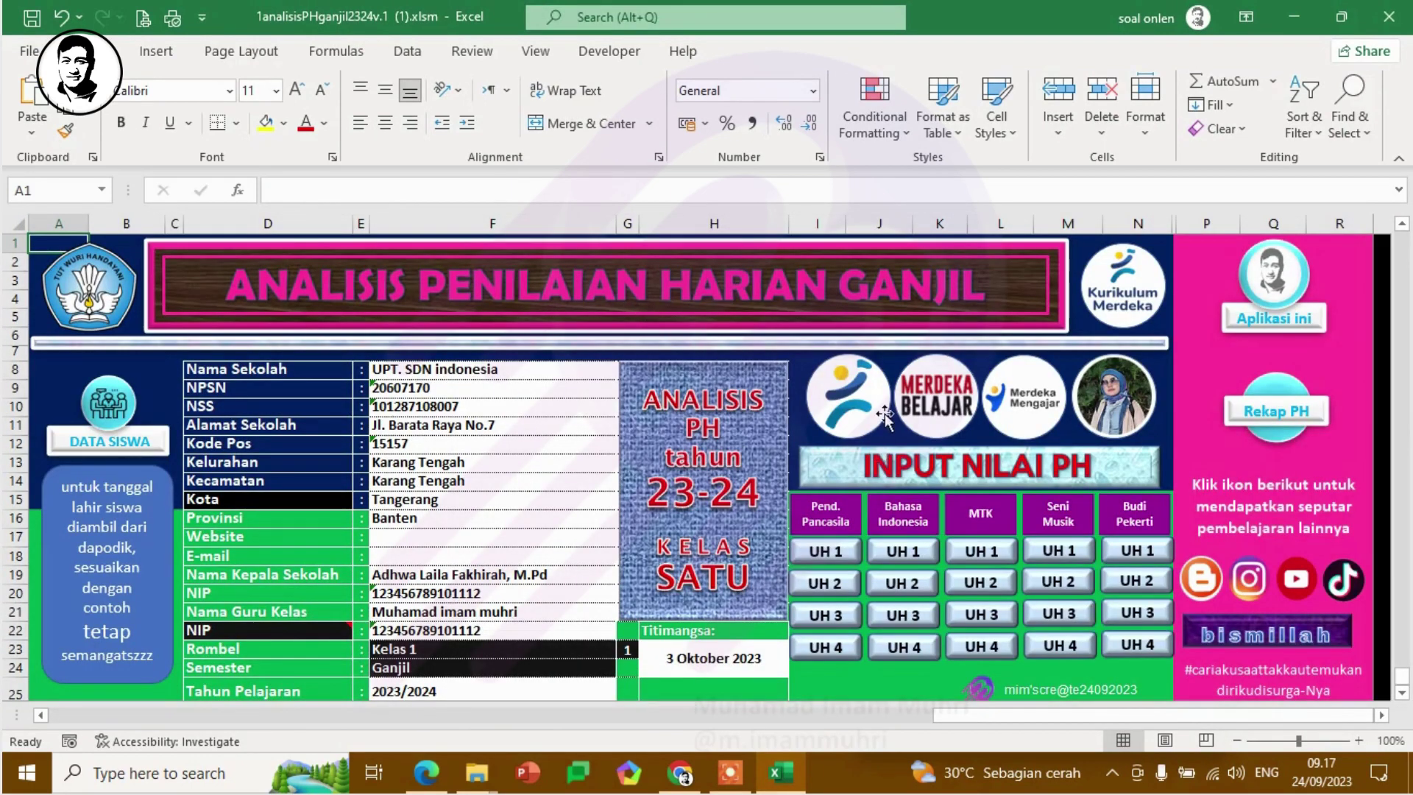
# Step: Review the school identity entries from the school name, NPSN and NSS through the address, postcode, Kelurahan and Kecamatan to the city
pyautogui.click(436, 376)
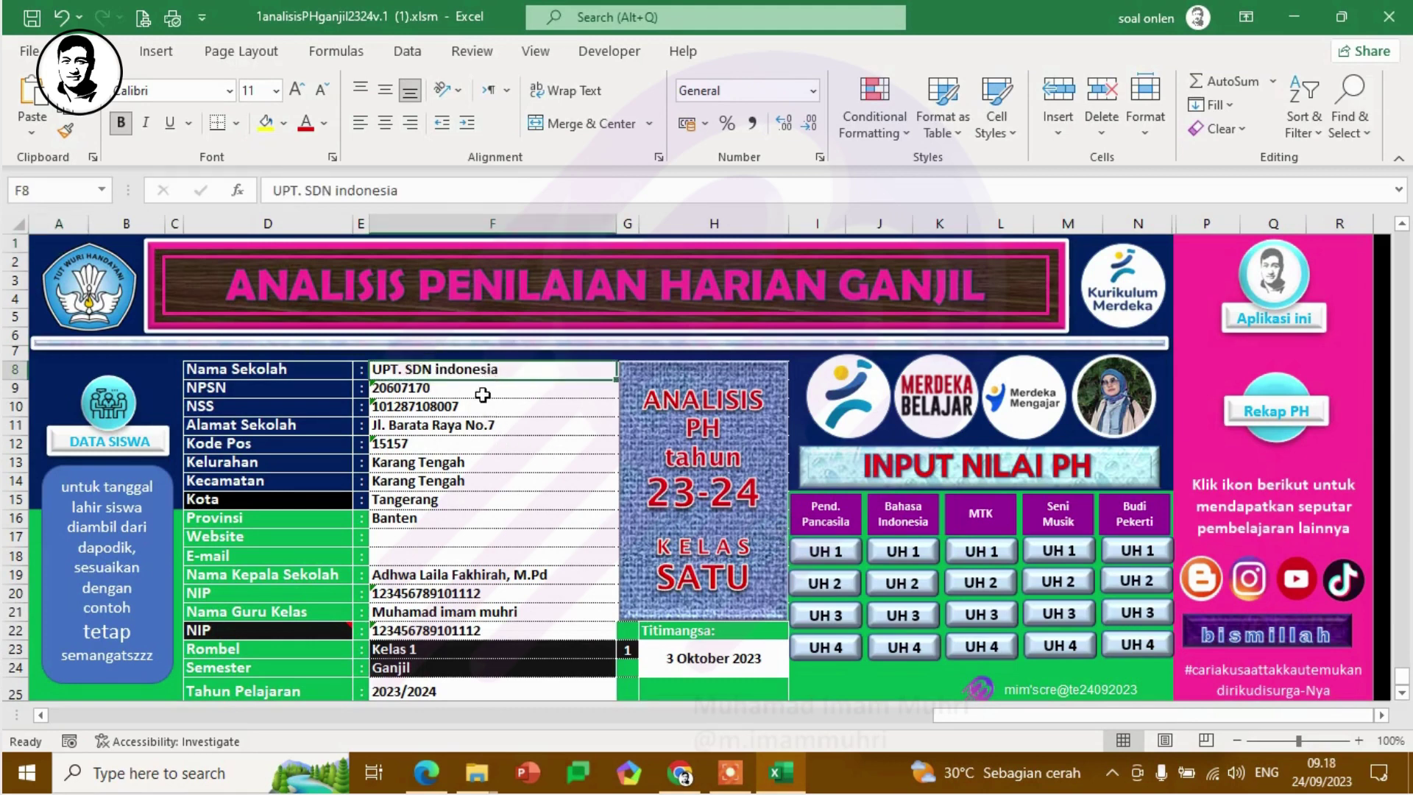
pyautogui.click(425, 392)
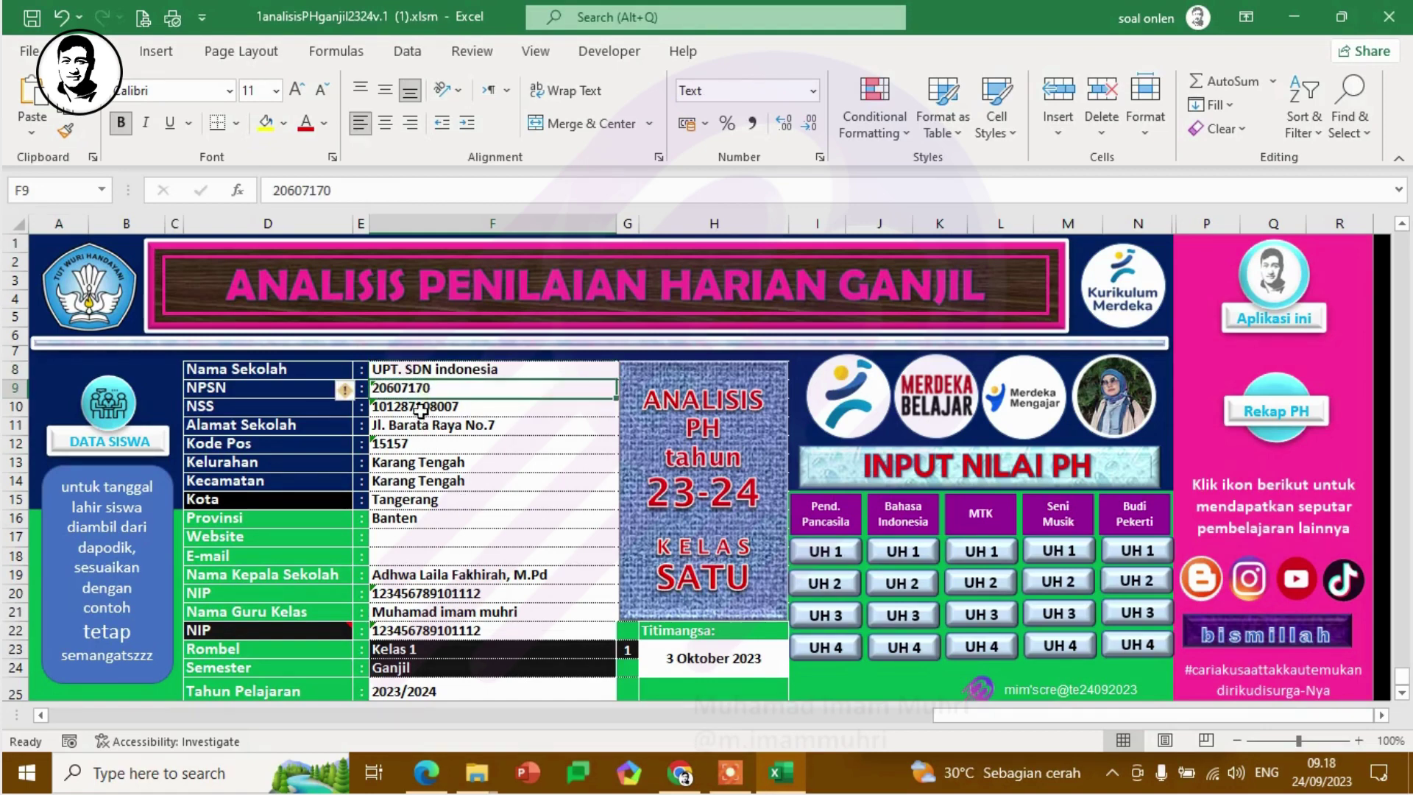
pyautogui.click(420, 410)
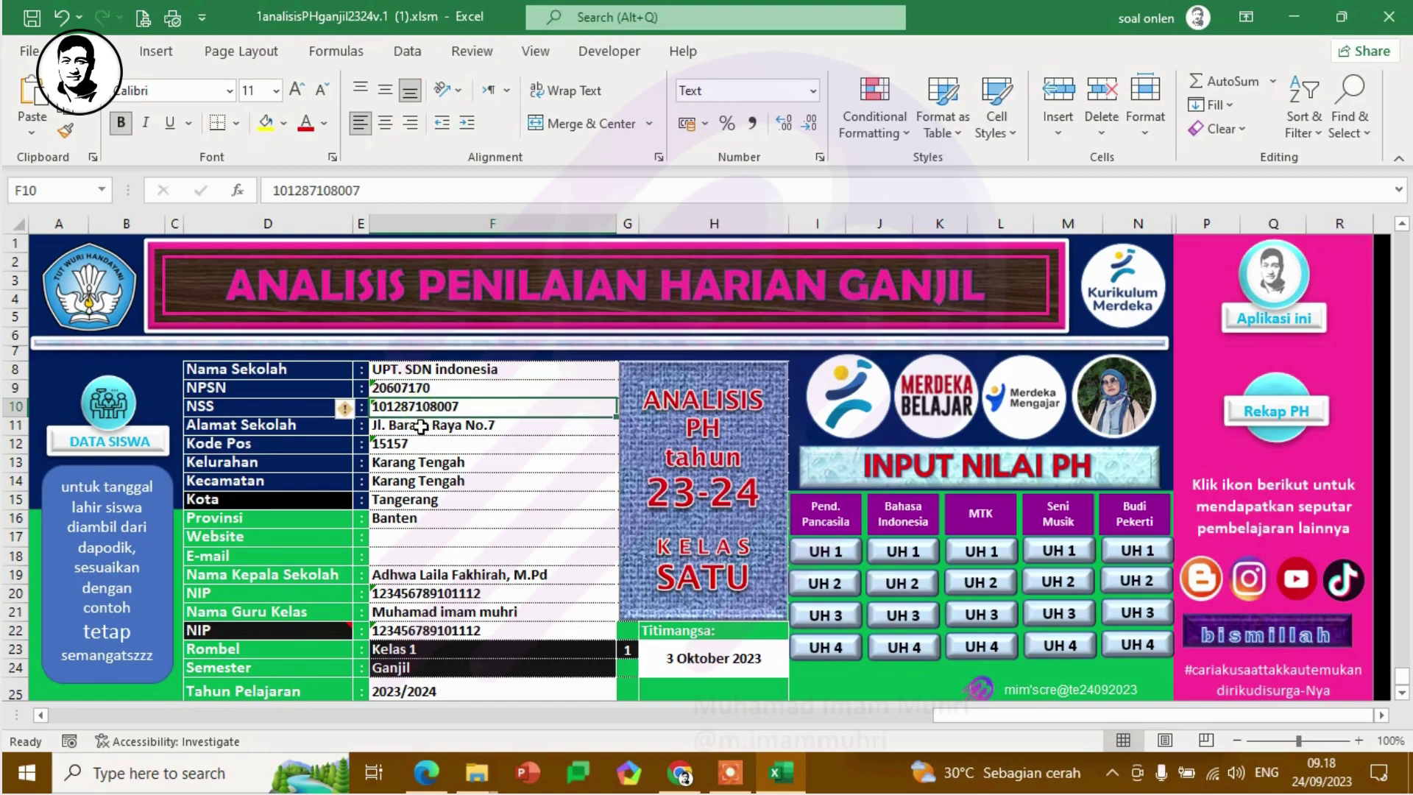
pyautogui.click(420, 426)
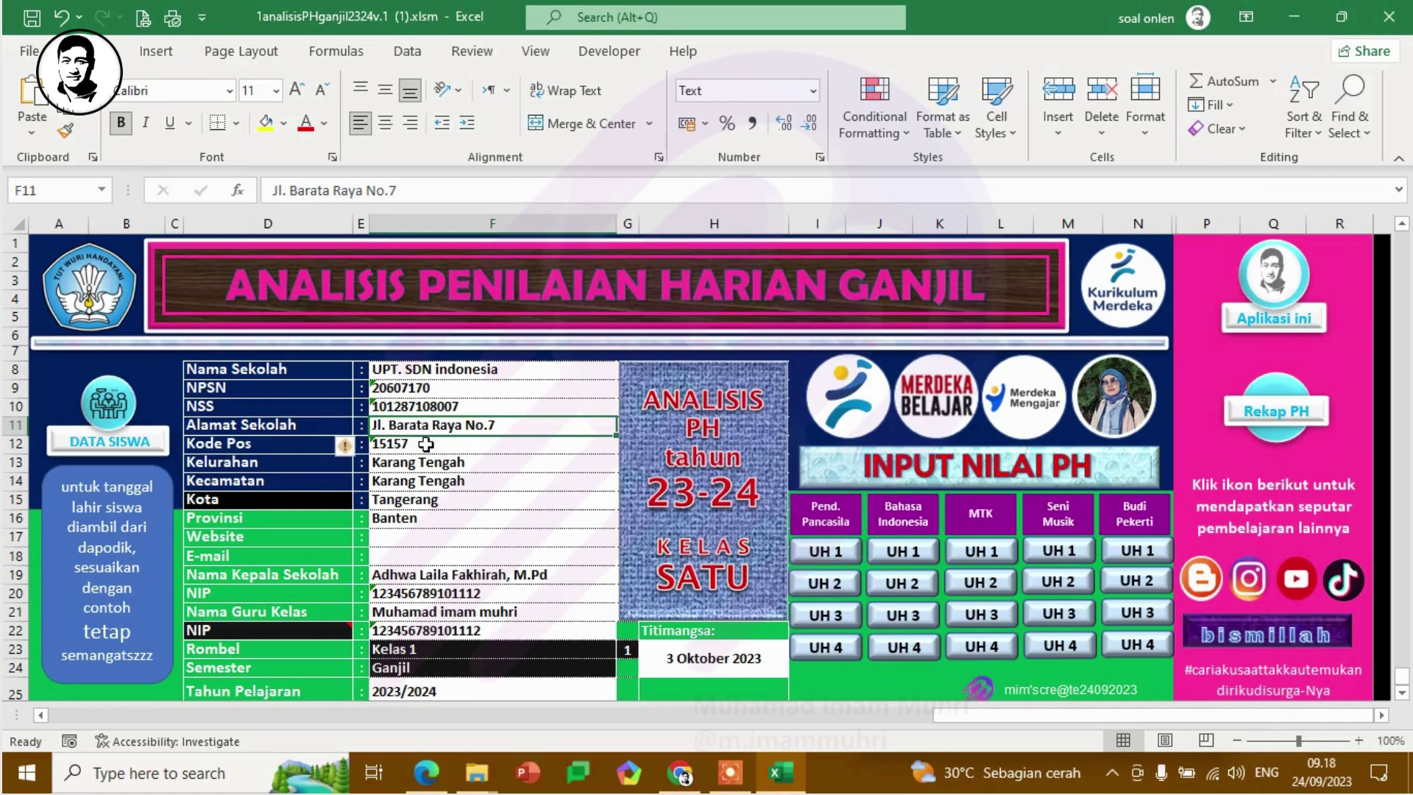
pyautogui.click(424, 444)
pyautogui.click(425, 462)
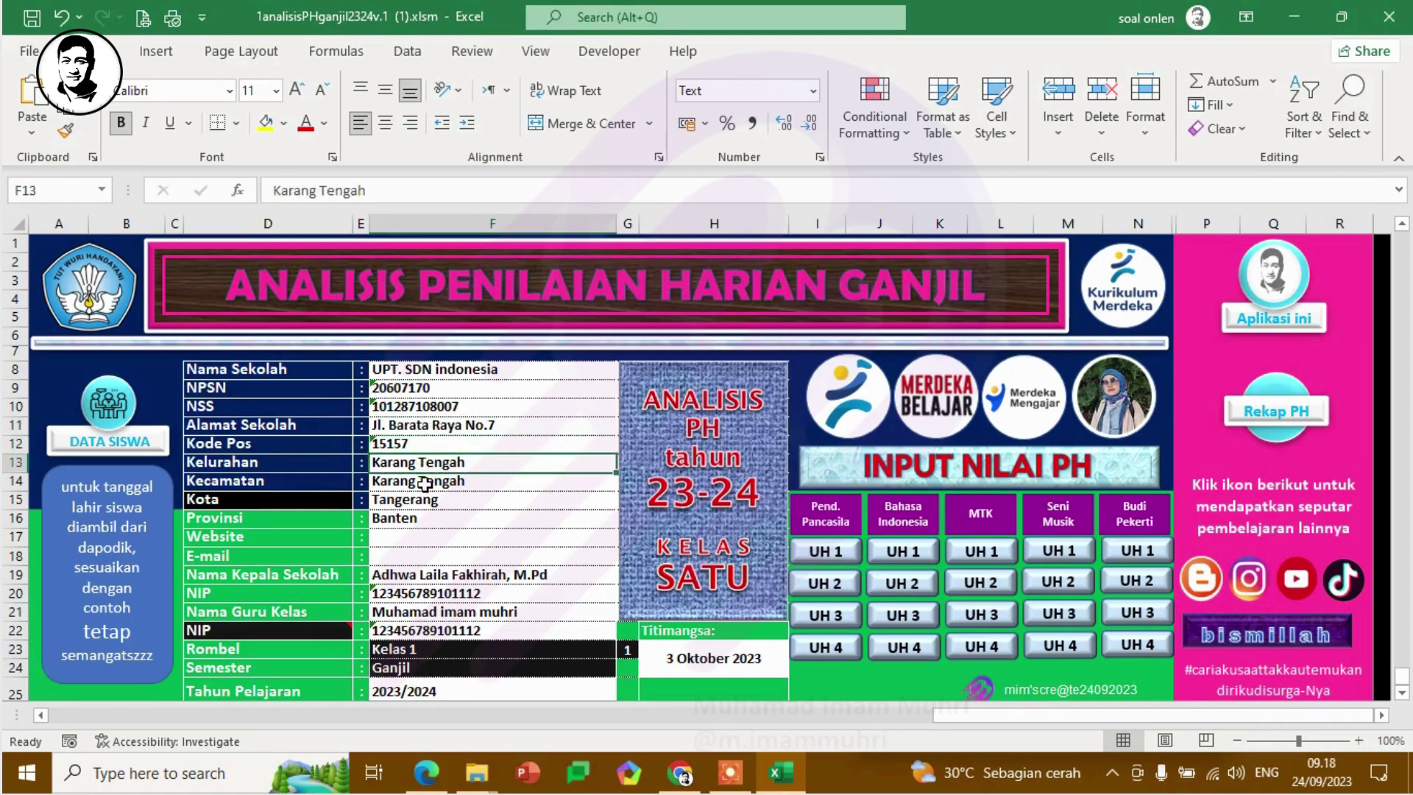
pyautogui.click(424, 483)
pyautogui.click(424, 503)
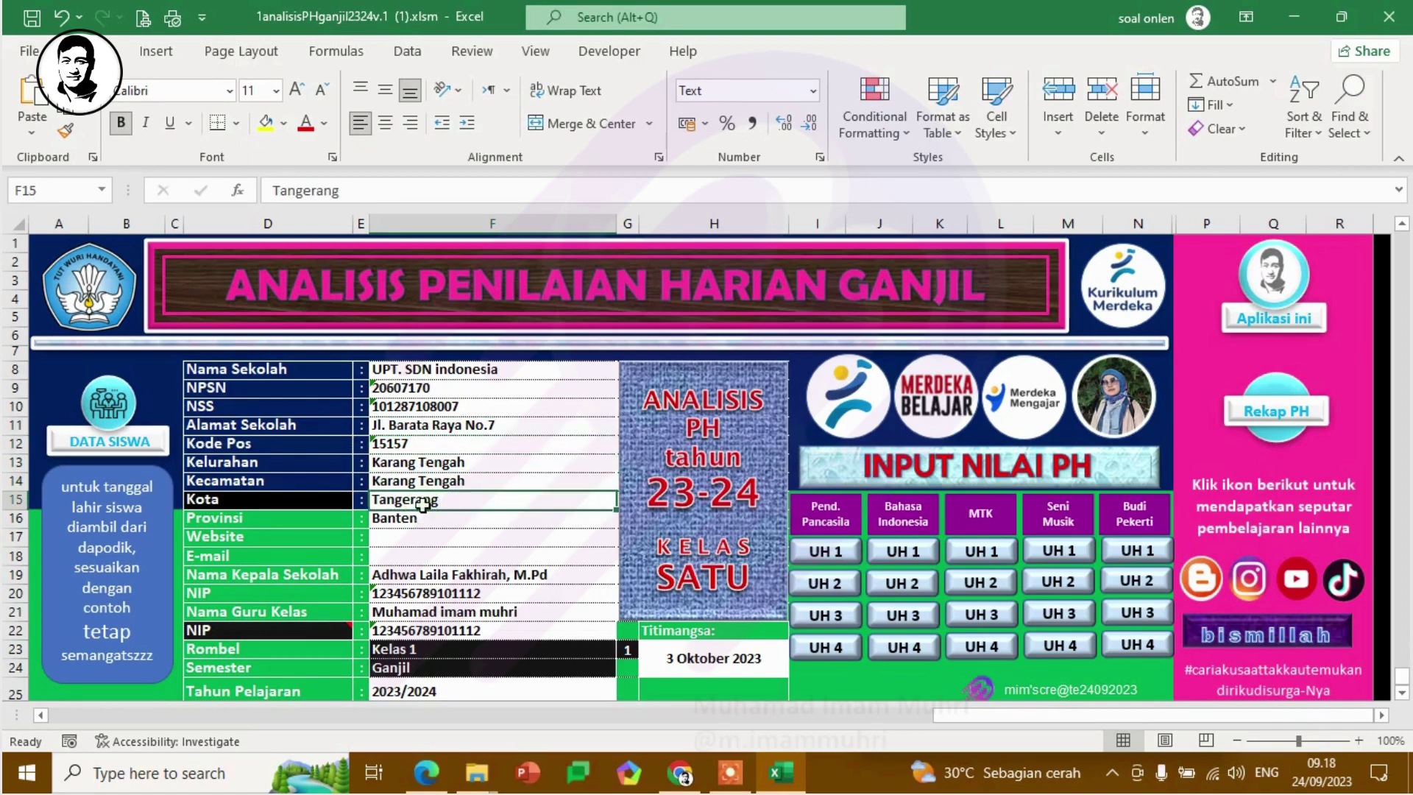
# Step: Choose Kota as the municipality type label in the school data
pyautogui.click(335, 505)
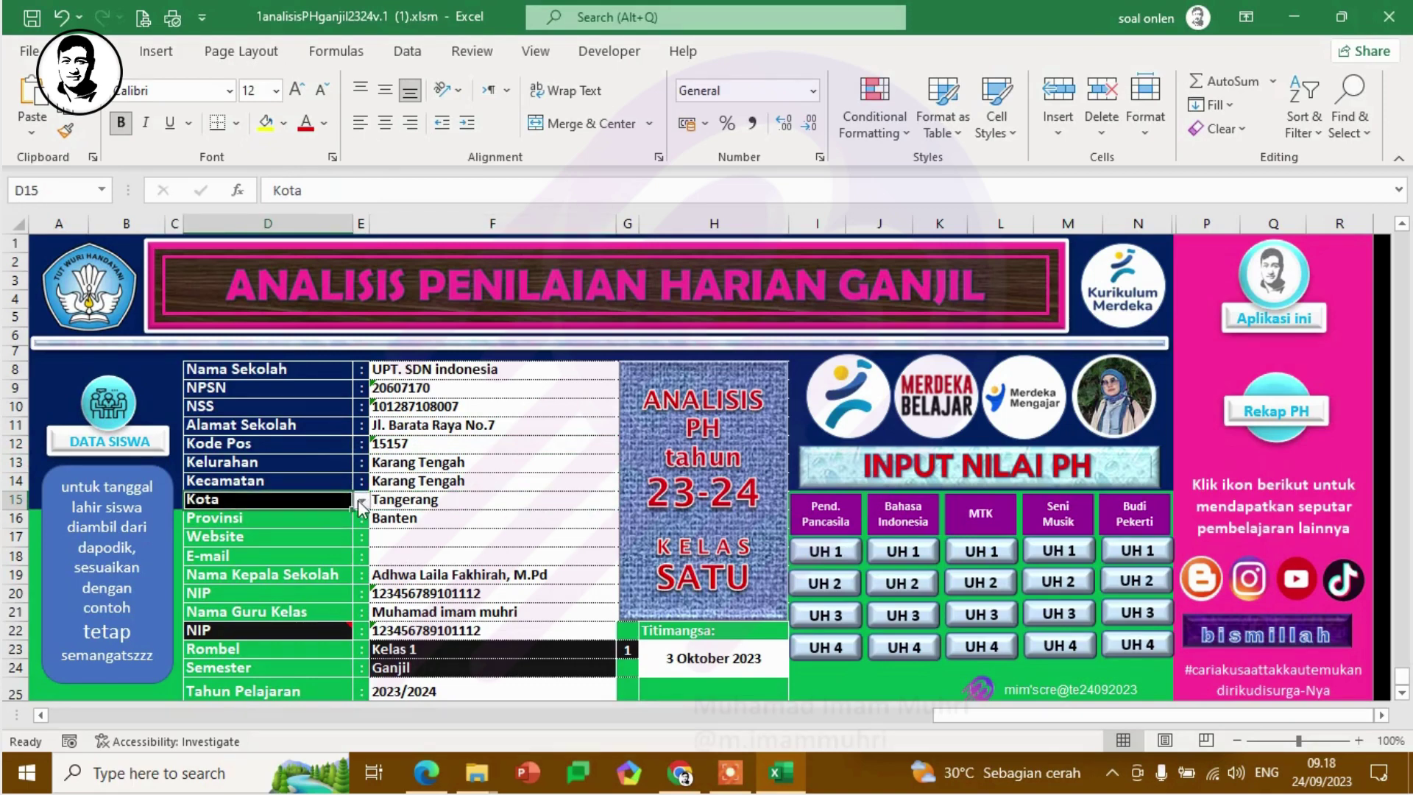
pyautogui.click(362, 501)
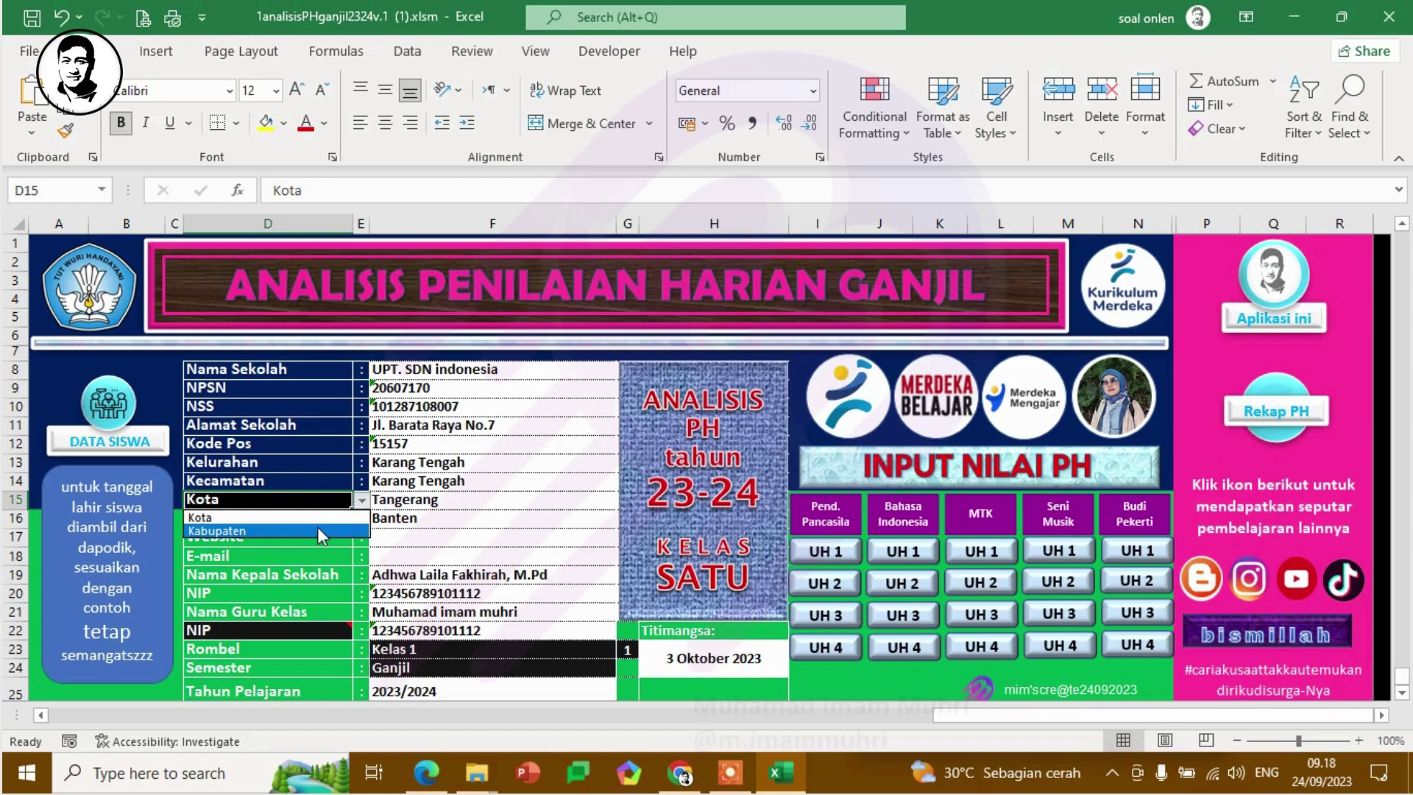
pyautogui.click(316, 517)
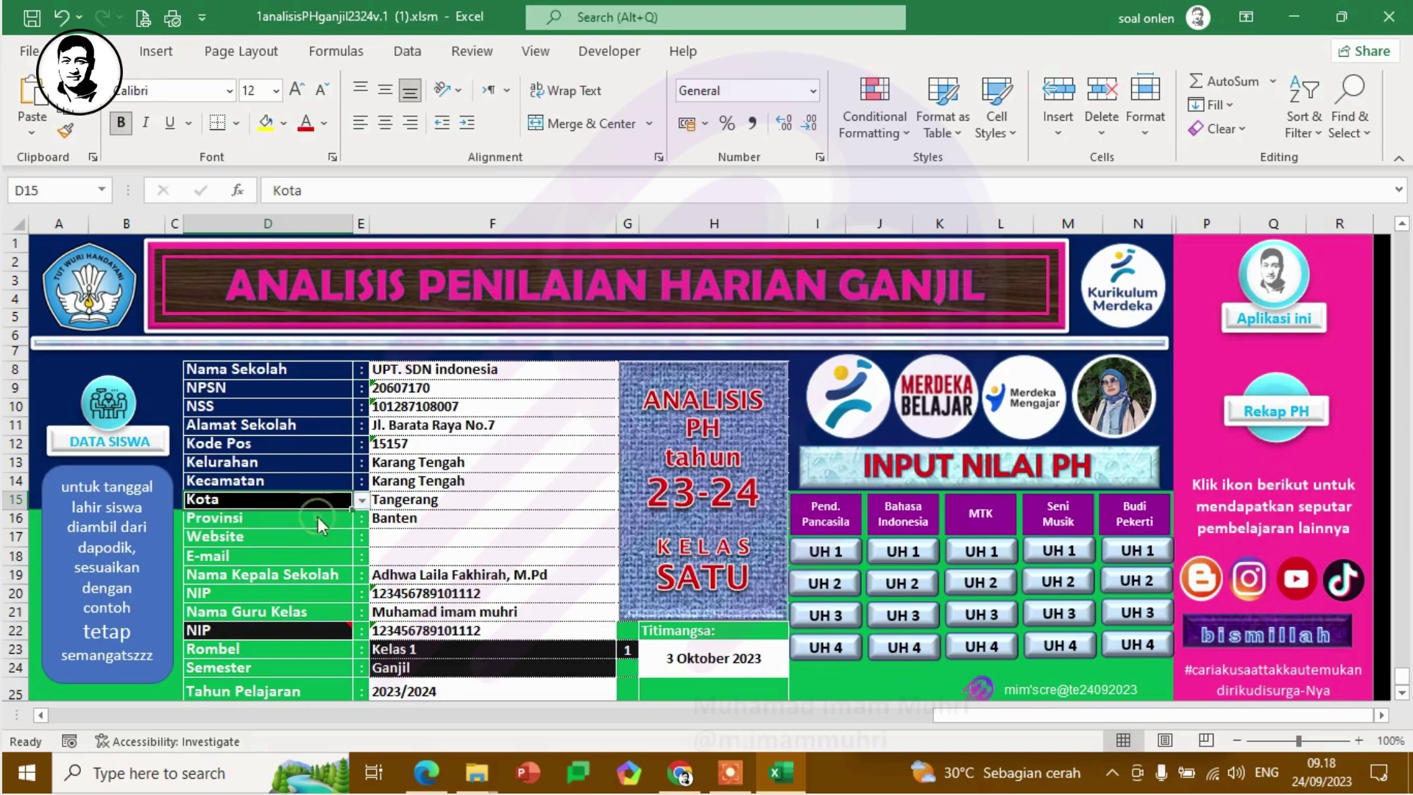
# Step: Review the principal's and class teacher's name and NIP entries and the numbers available for the Rombel class group
pyautogui.click(435, 567)
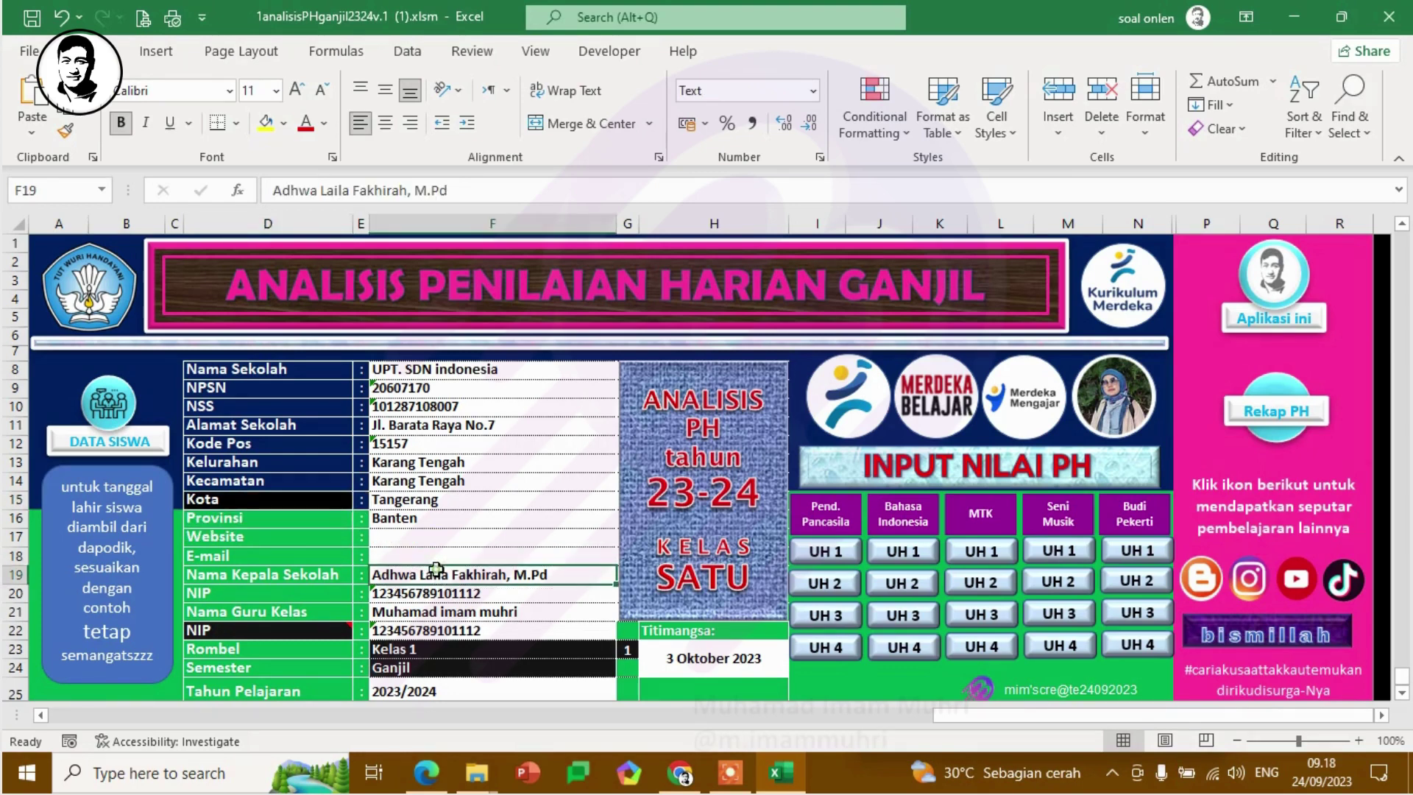
pyautogui.click(468, 593)
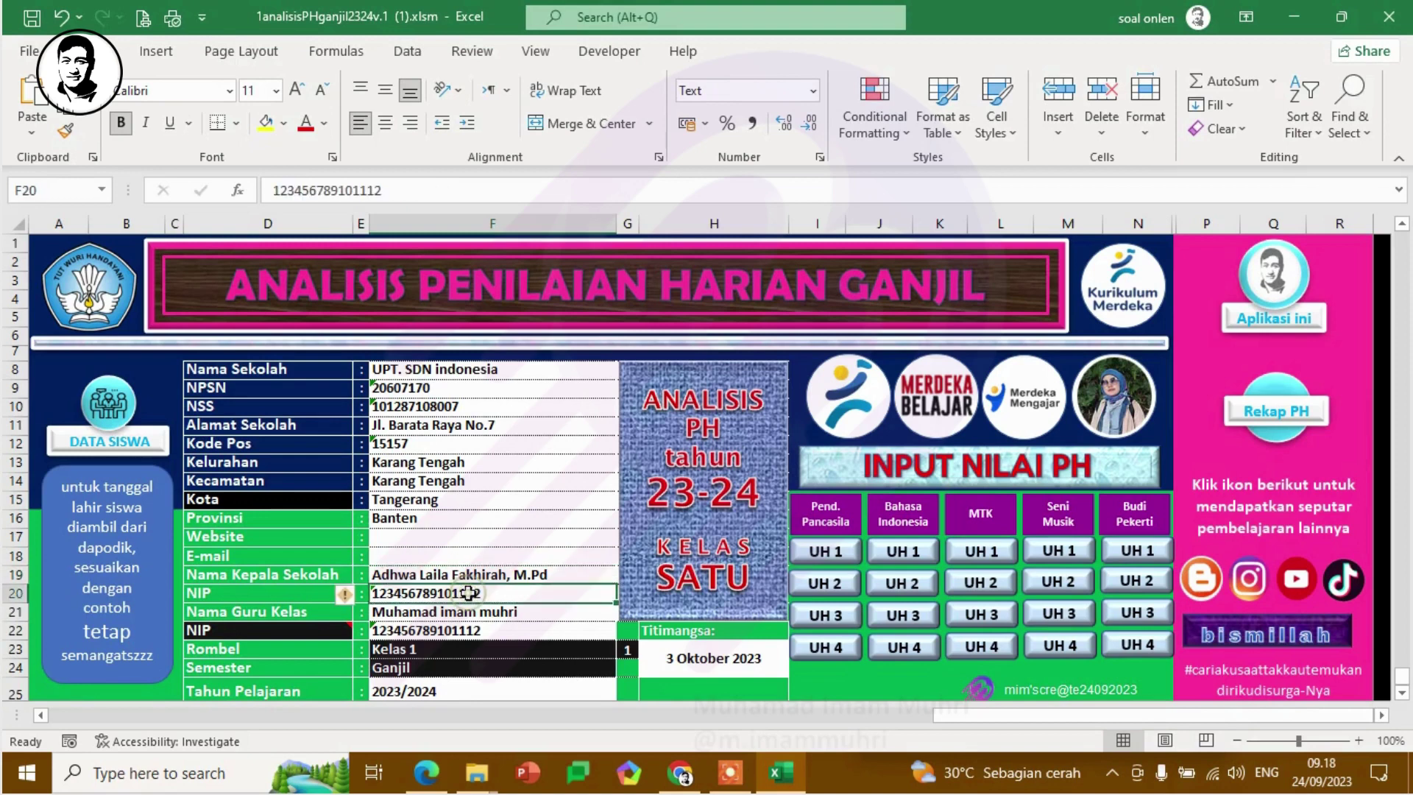
pyautogui.click(474, 612)
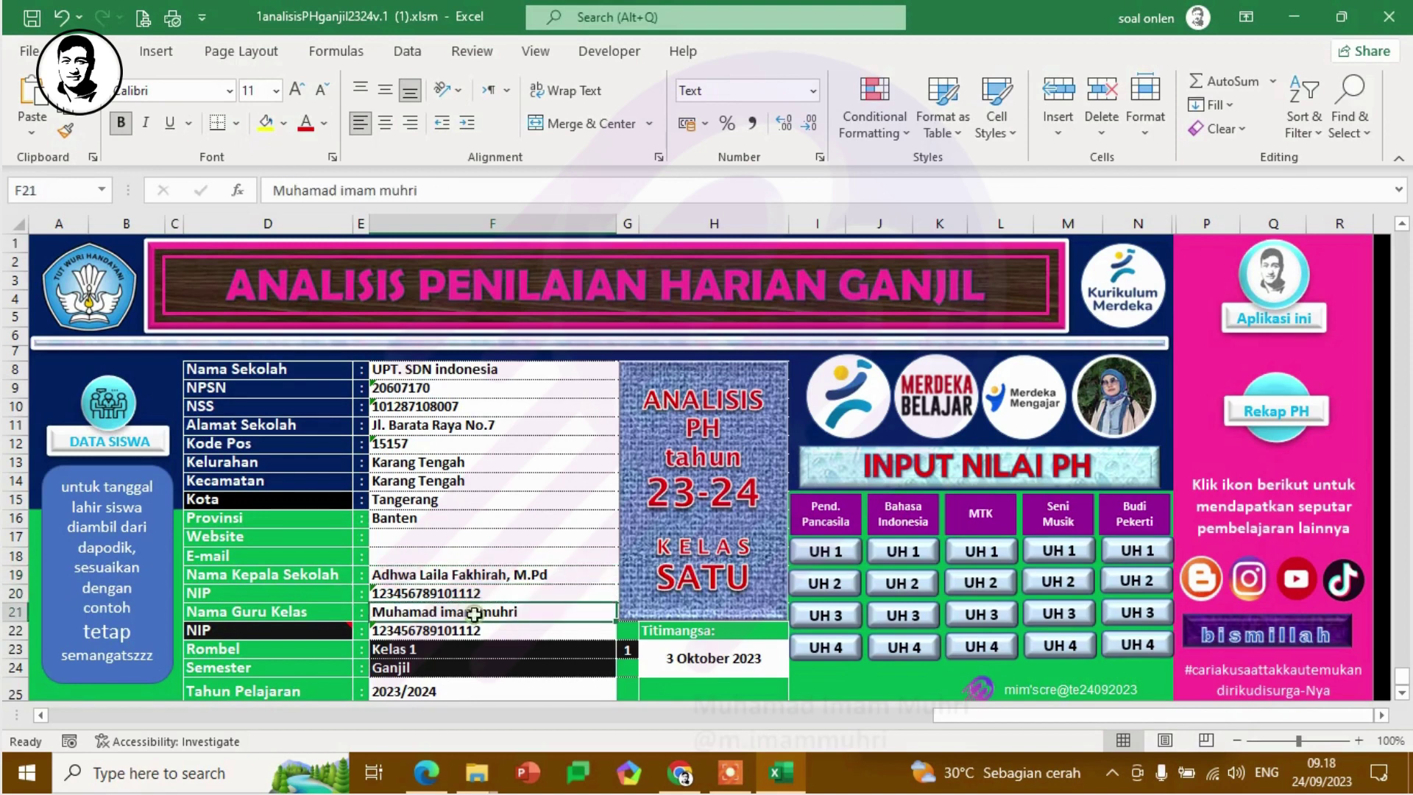
pyautogui.click(474, 634)
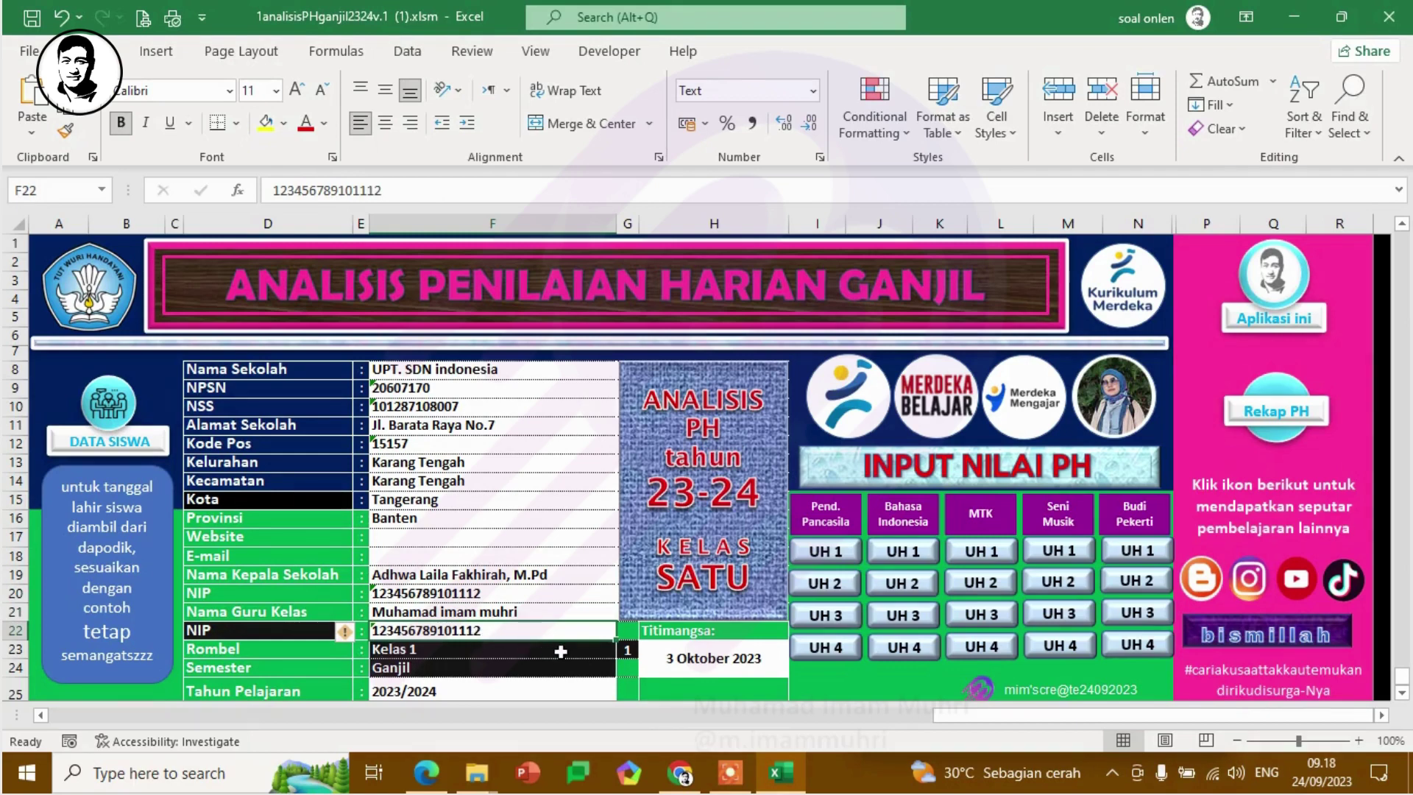
pyautogui.click(627, 653)
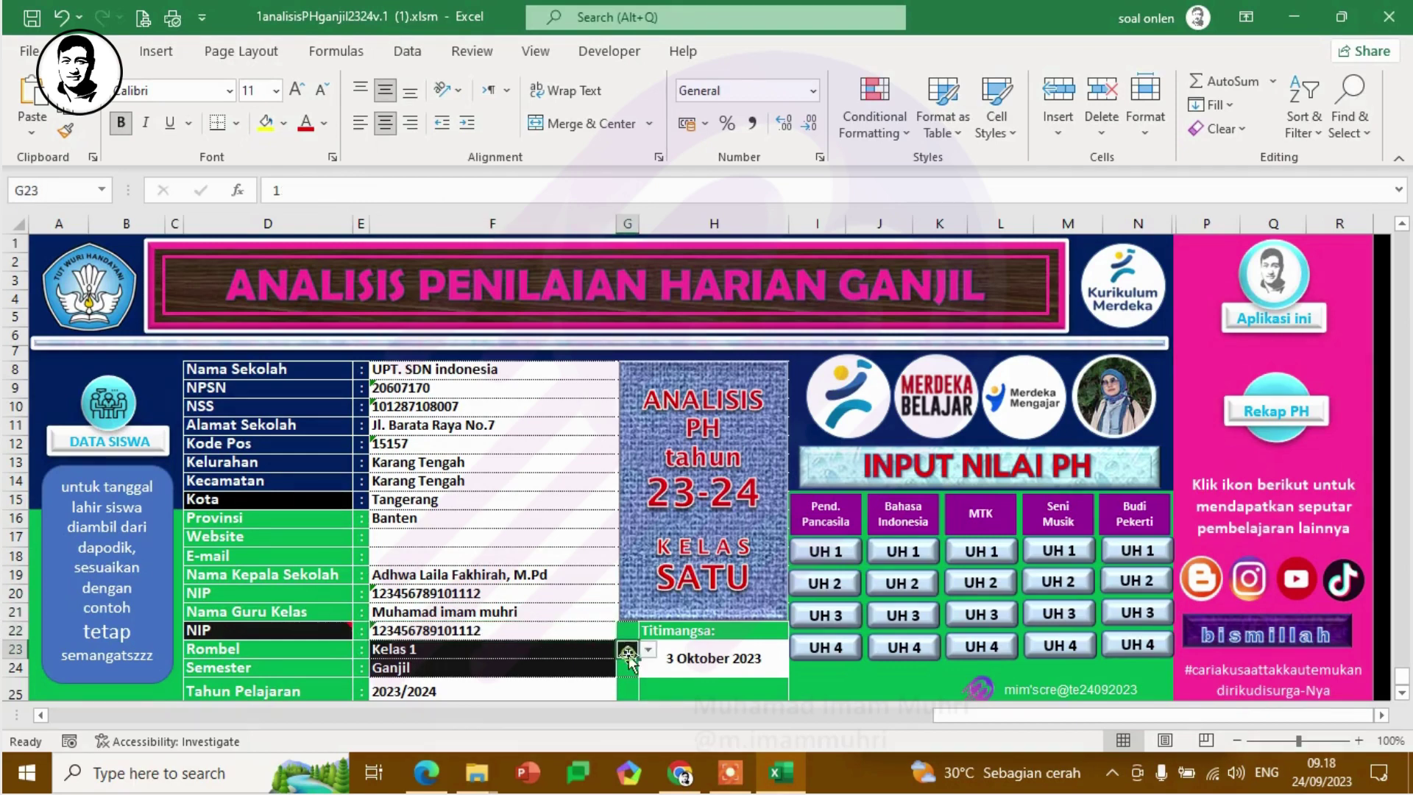
pyautogui.click(649, 650)
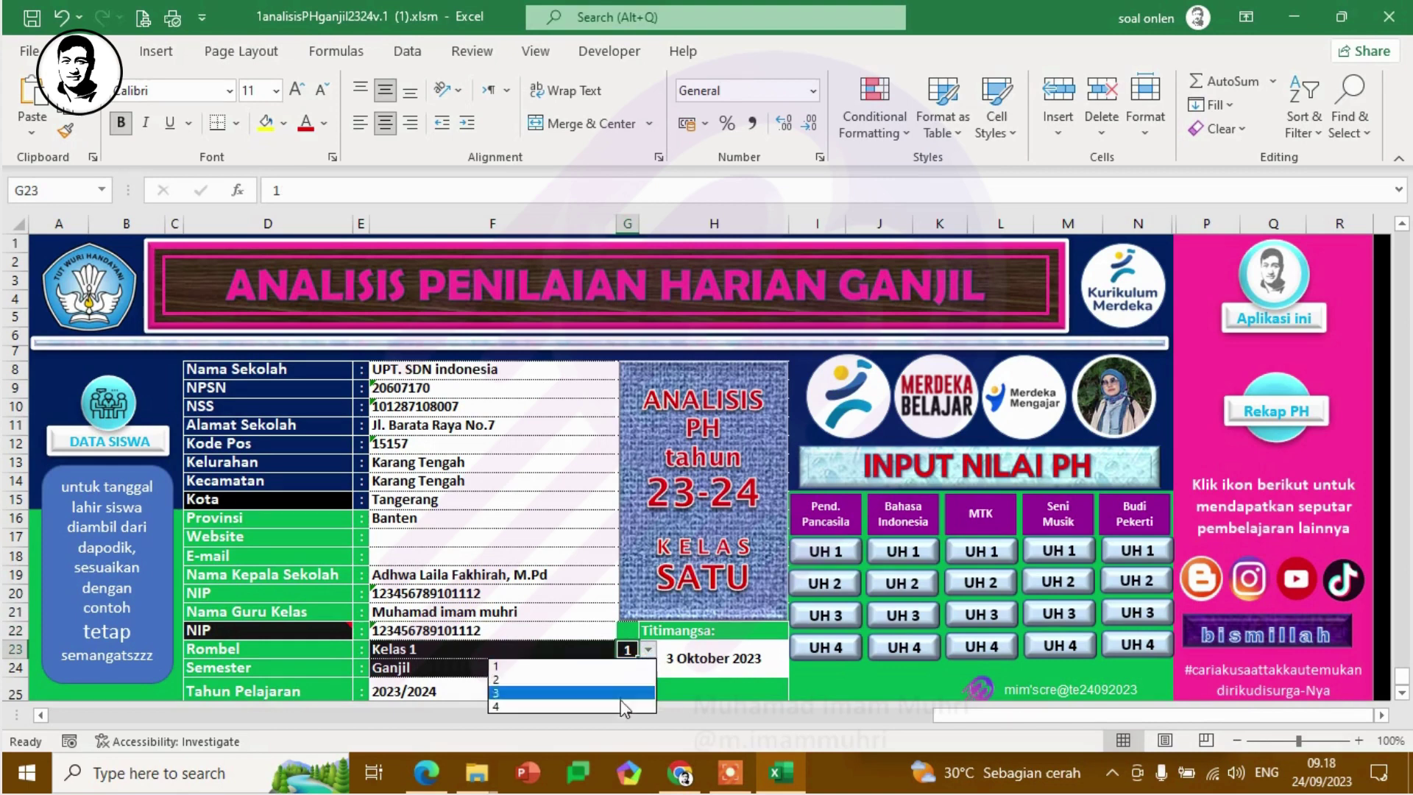
pyautogui.click(538, 599)
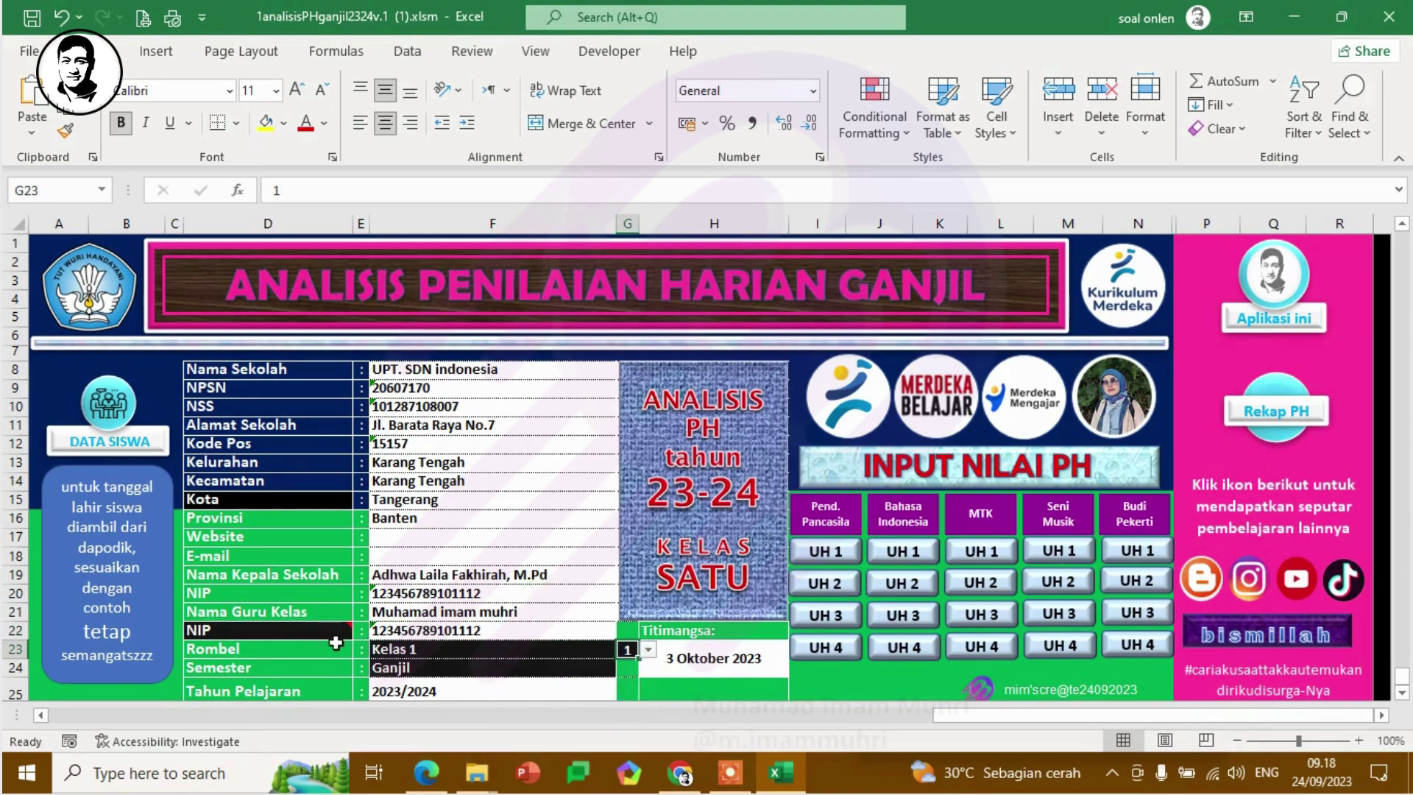
# Step: Read the note on the class teacher's NIP label and set that label to NUPTK
pyautogui.moveTo(320, 630)
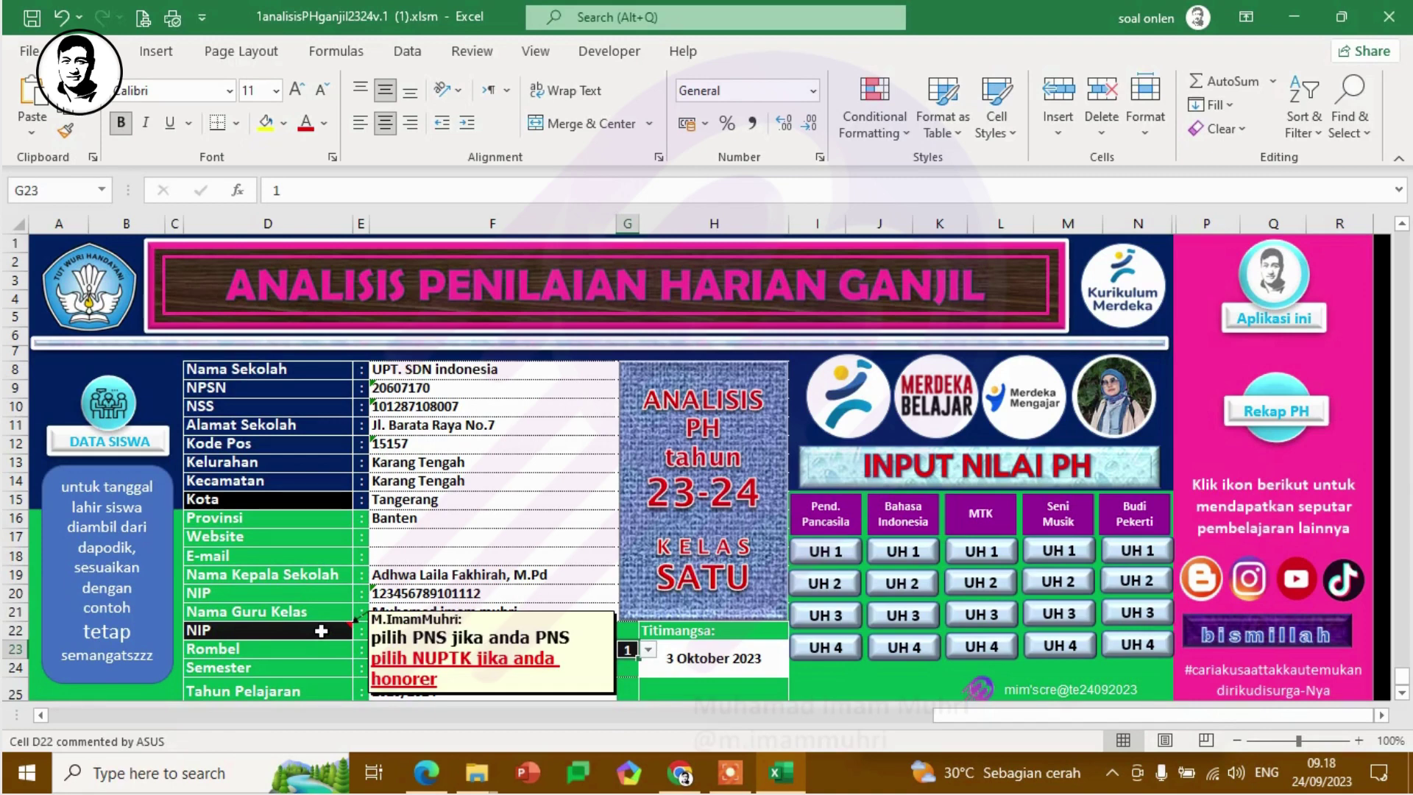
pyautogui.click(321, 631)
pyautogui.click(361, 631)
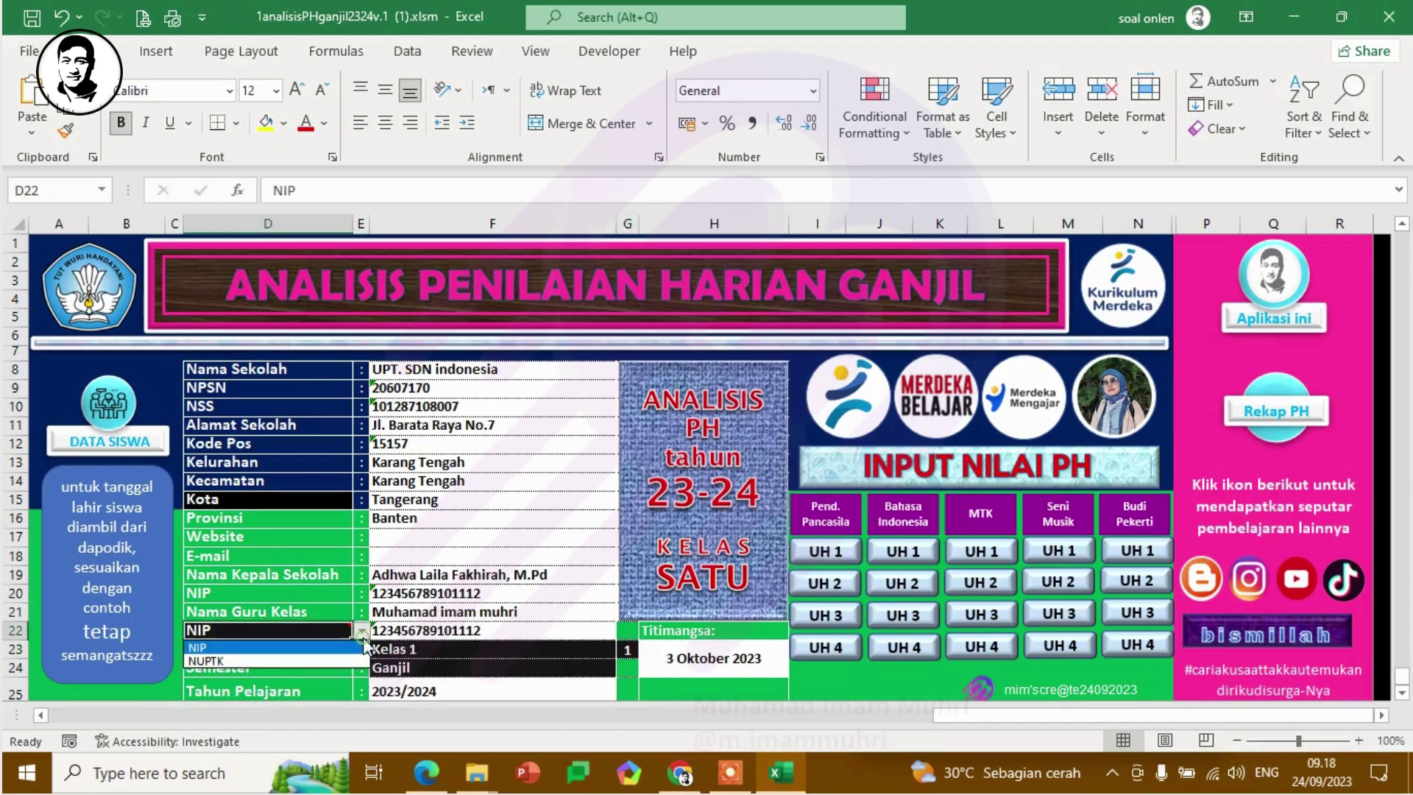
pyautogui.click(325, 660)
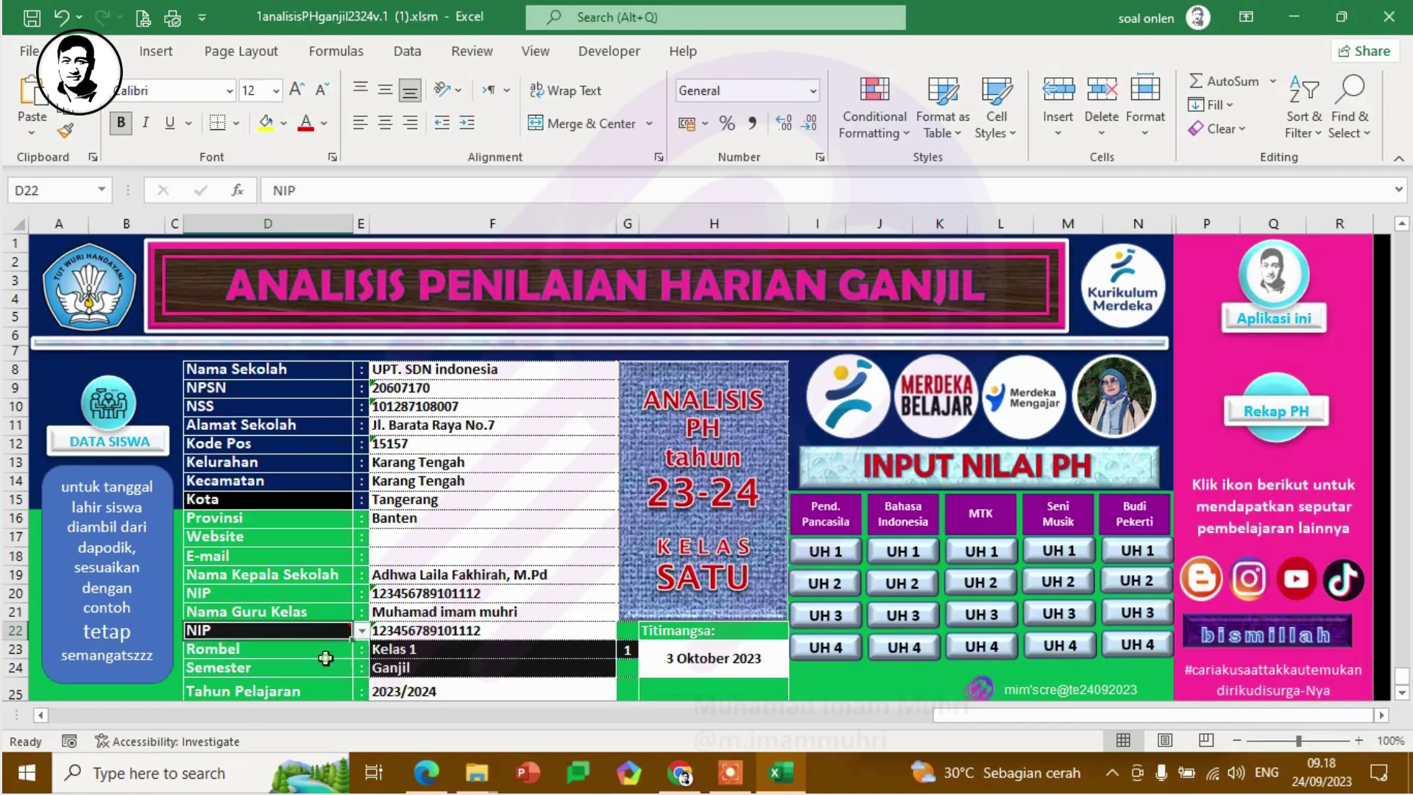
pyautogui.click(520, 573)
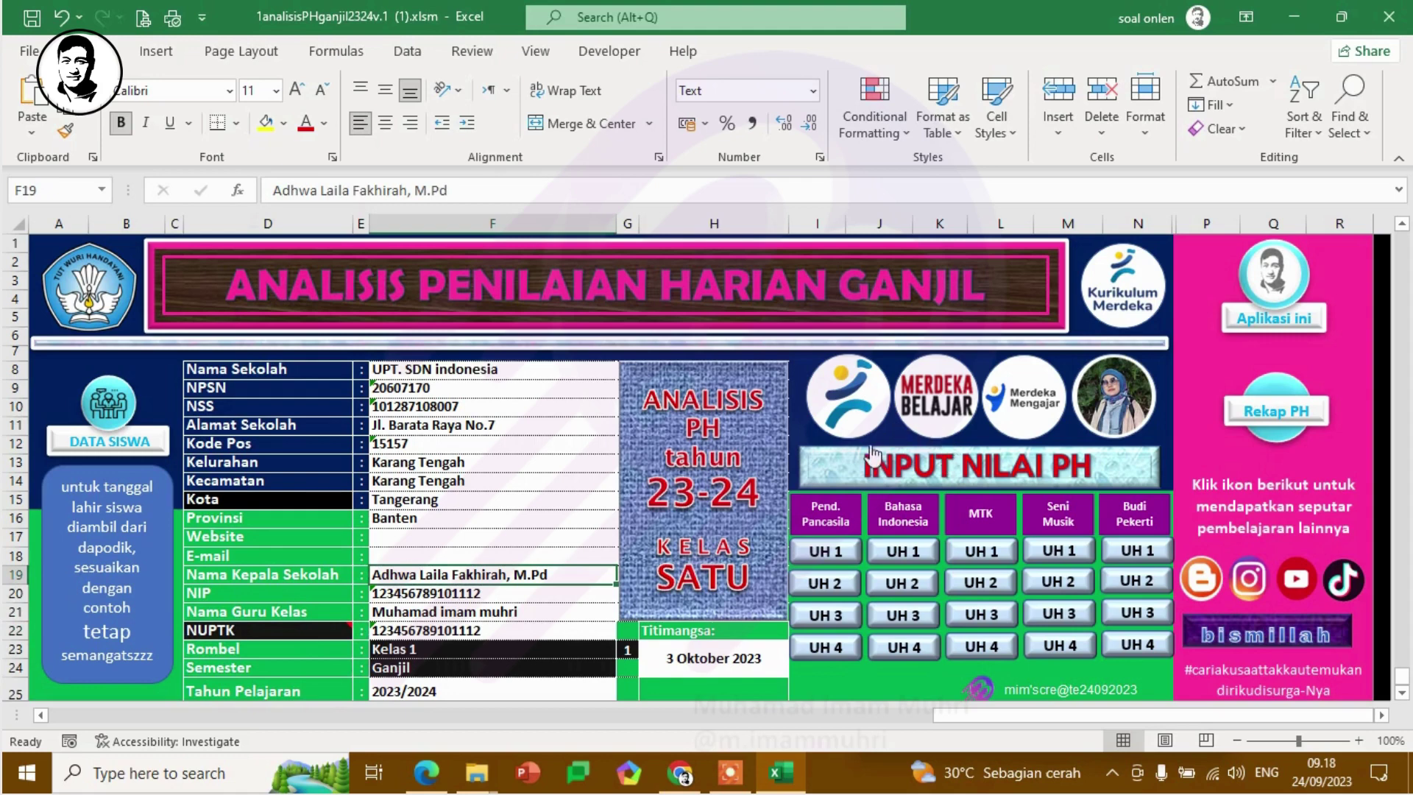
# Step: In the Pend. Pancasila UH 1 sheet, enter answers a, c, c, b, c, c, b for the second student's questions 1 to 7
pyautogui.click(828, 560)
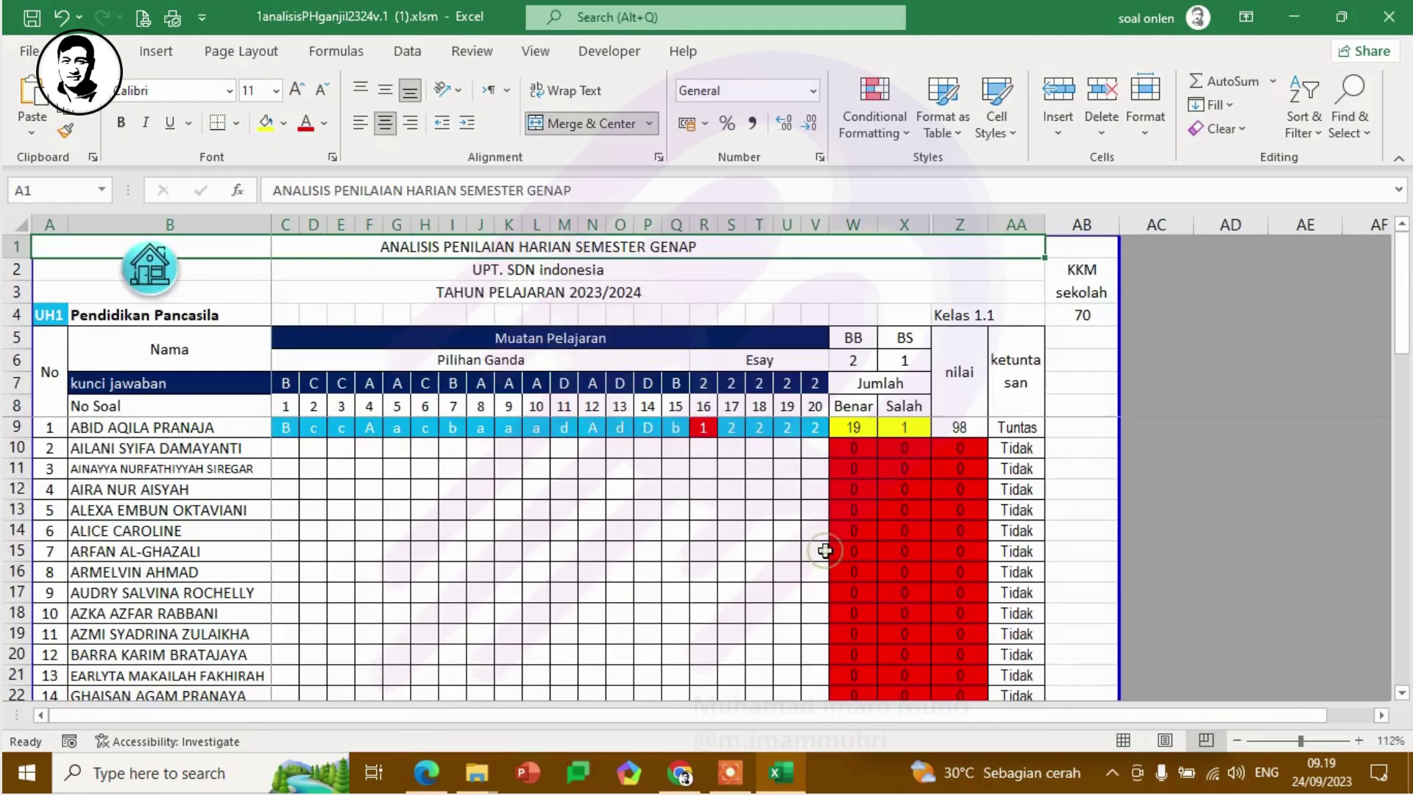
pyautogui.click(288, 449)
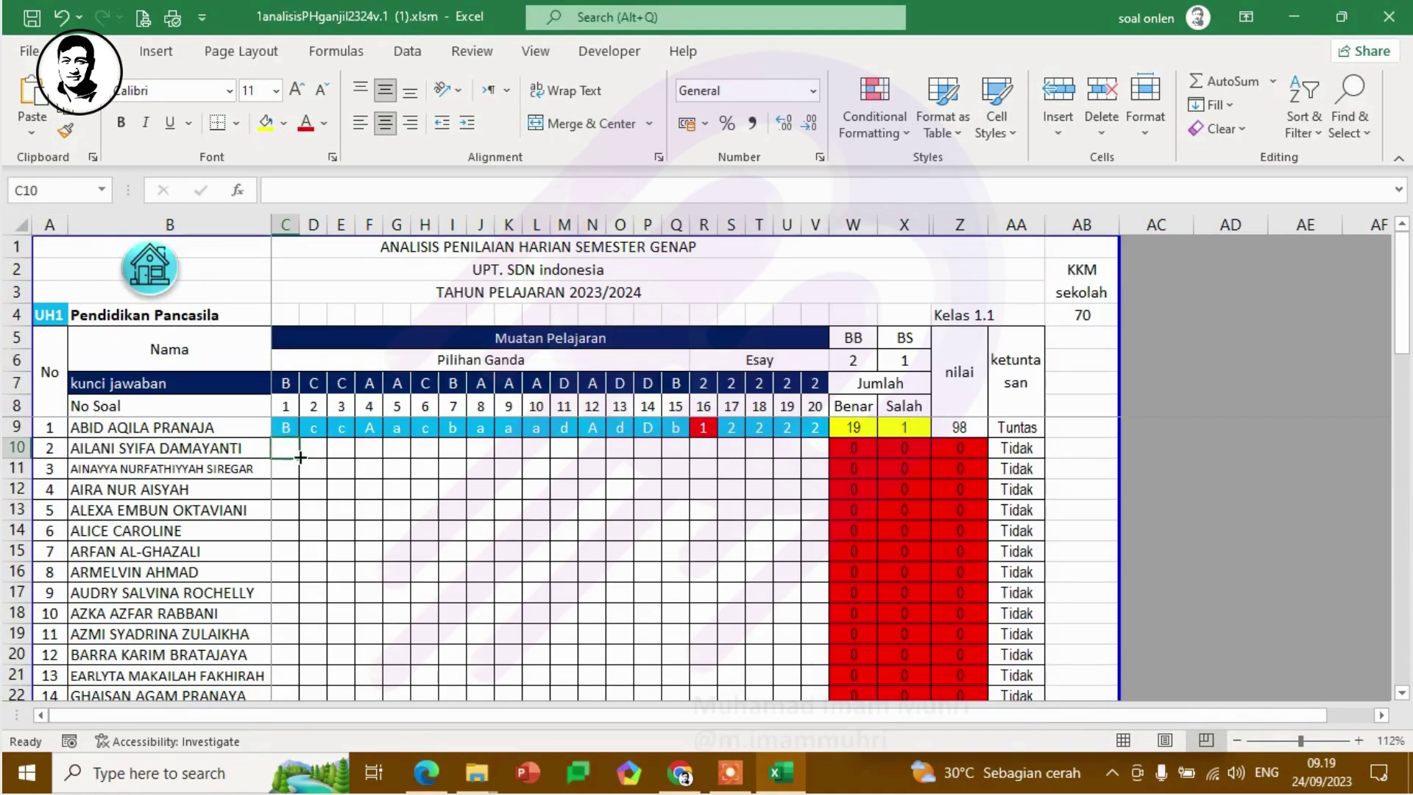
pyautogui.write('a')
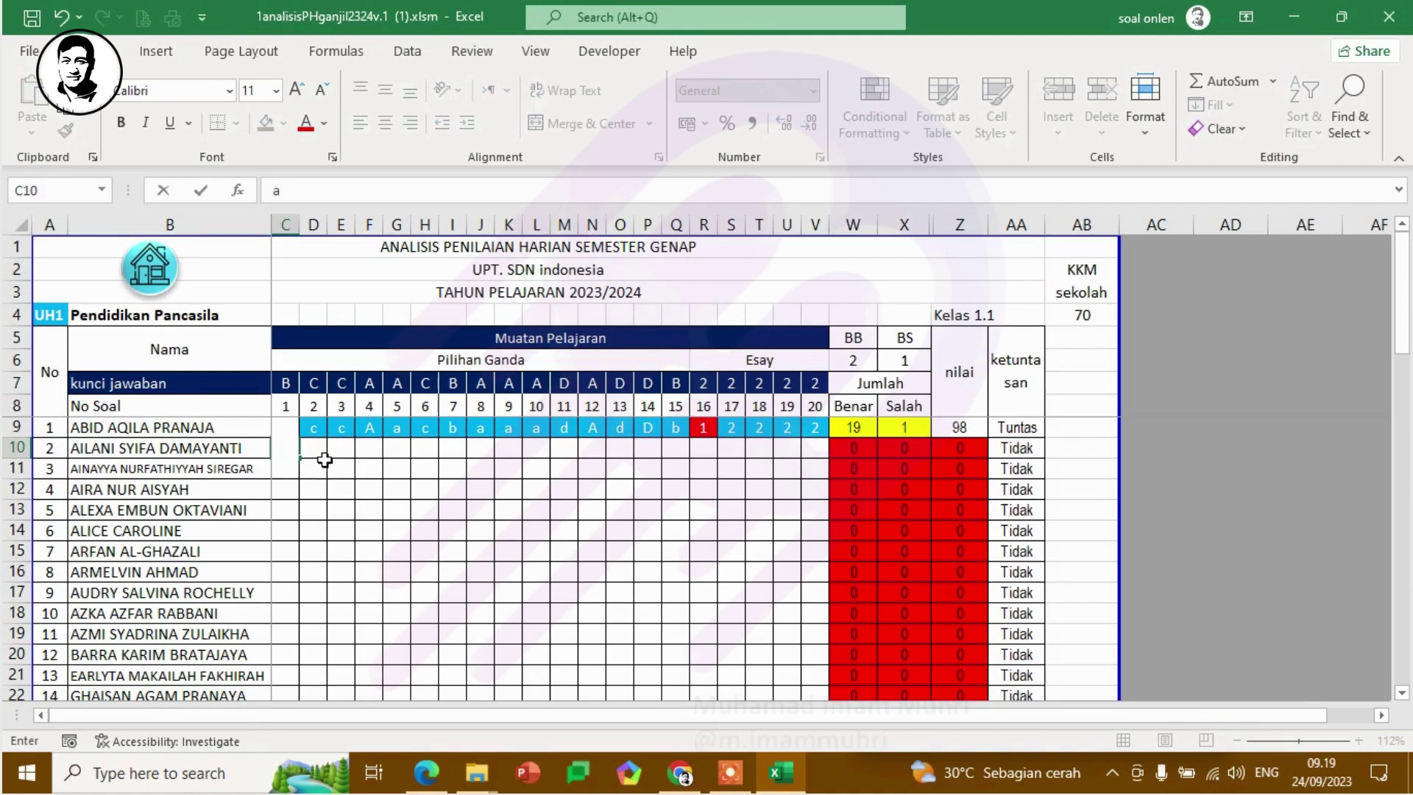
pyautogui.press('Right')
pyautogui.write('c')
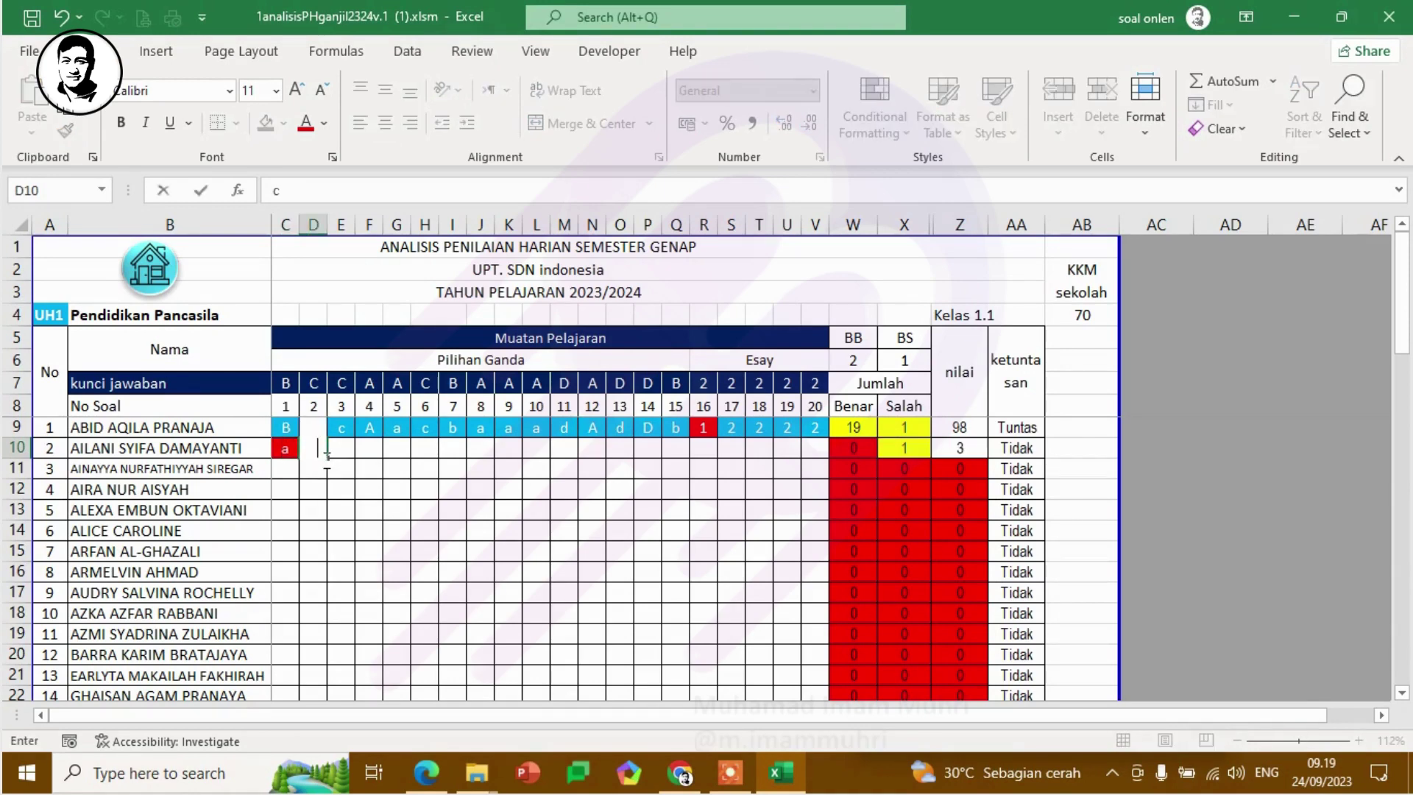
pyautogui.press('Right')
pyautogui.write('c')
pyautogui.press('Right')
pyautogui.write('b')
pyautogui.press('Right')
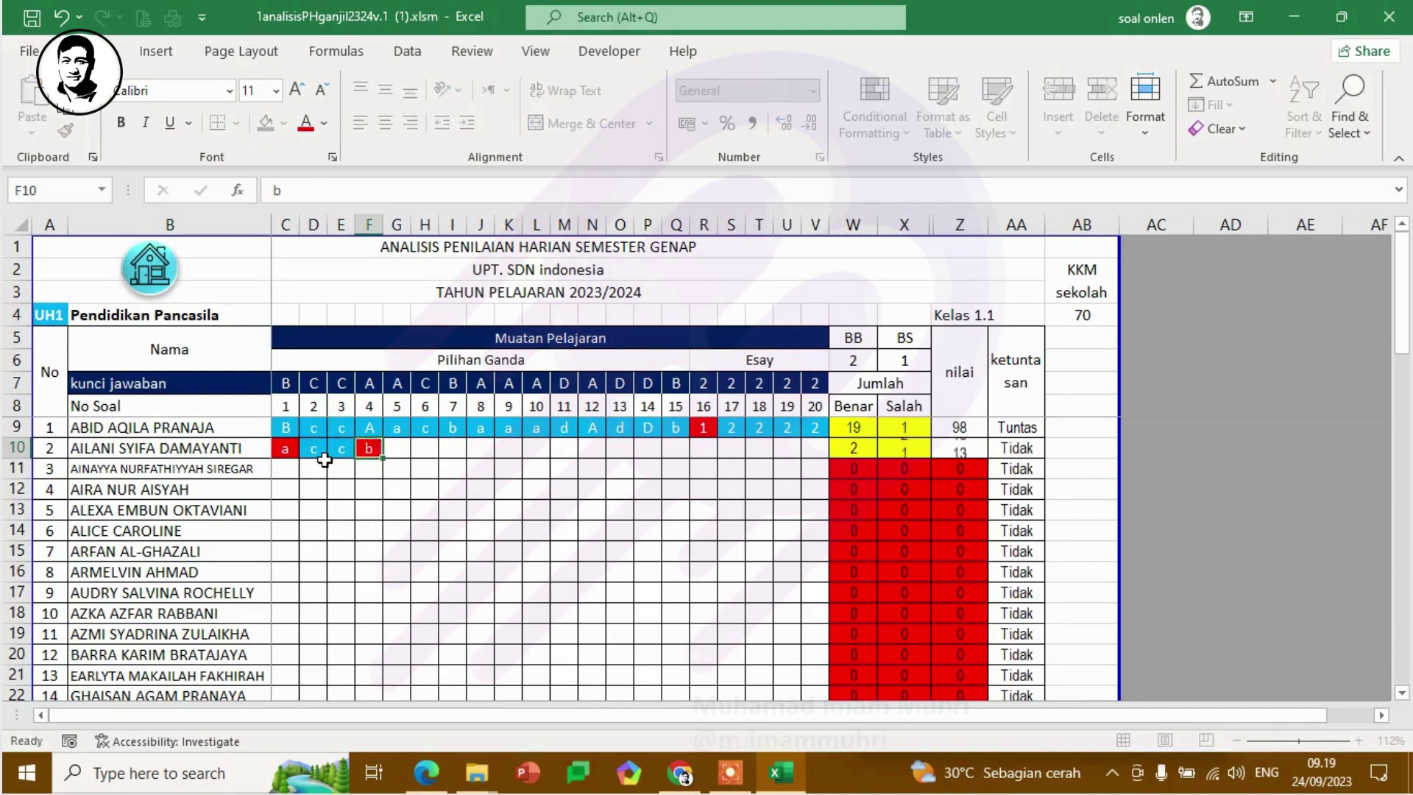
pyautogui.write('c')
pyautogui.press('Right')
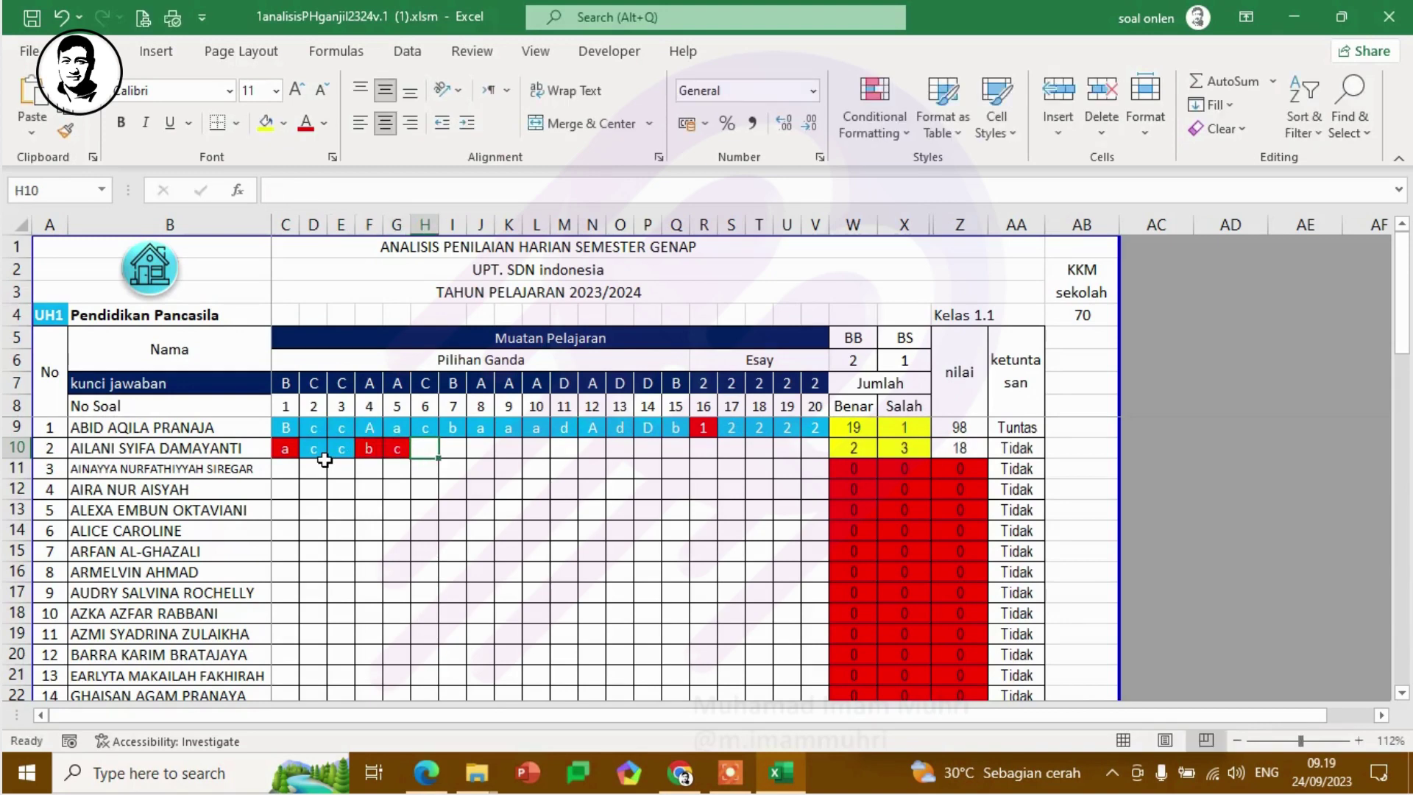
pyautogui.write('c')
pyautogui.press('Right')
pyautogui.write('b')
pyautogui.press('Right')
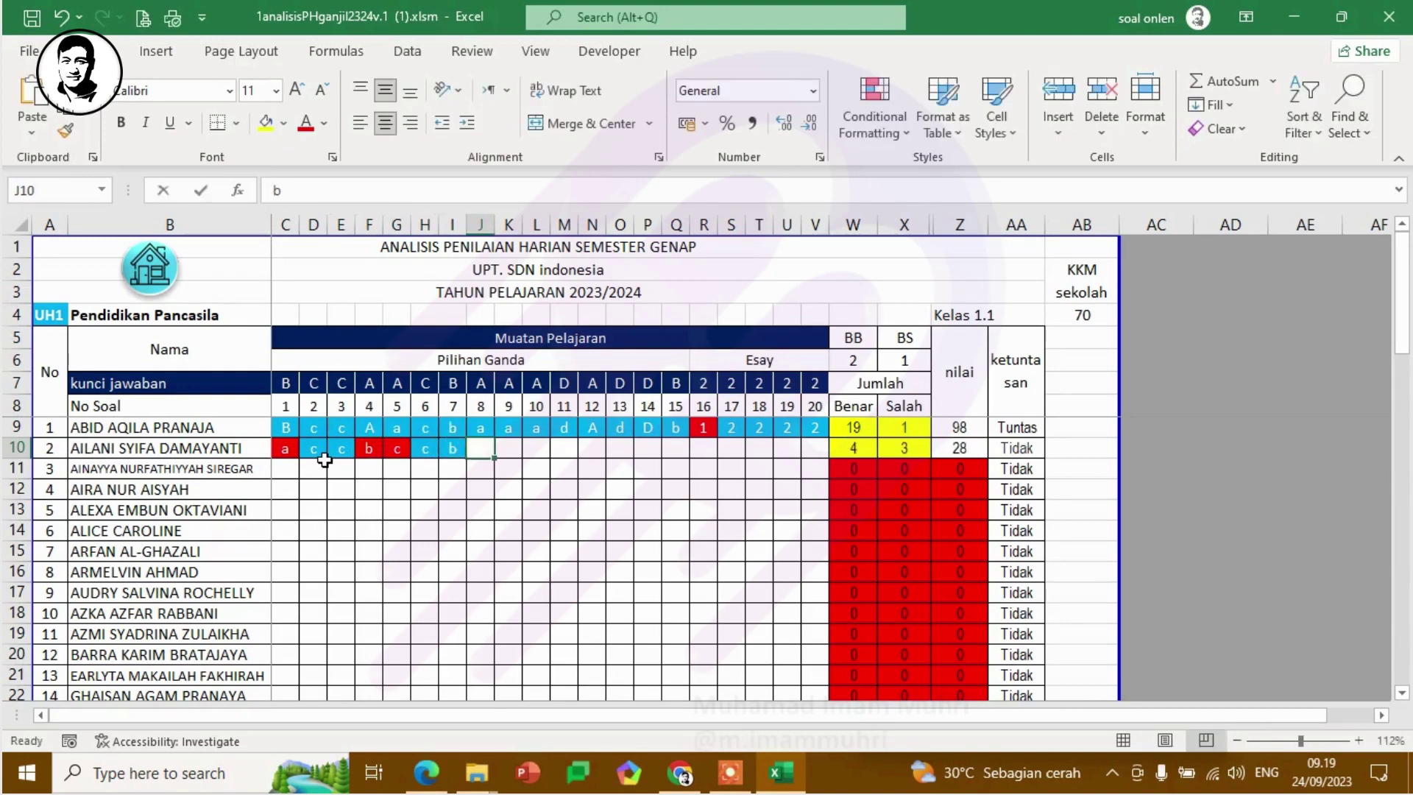
# Step: Enter a, a, a, d, d, d, d, b as the second student's answers to multiple-choice questions 8 to 15
pyautogui.write('a')
pyautogui.press('Right')
pyautogui.write('a')
pyautogui.press('Right')
pyautogui.write('a')
pyautogui.press('Right')
pyautogui.write('d')
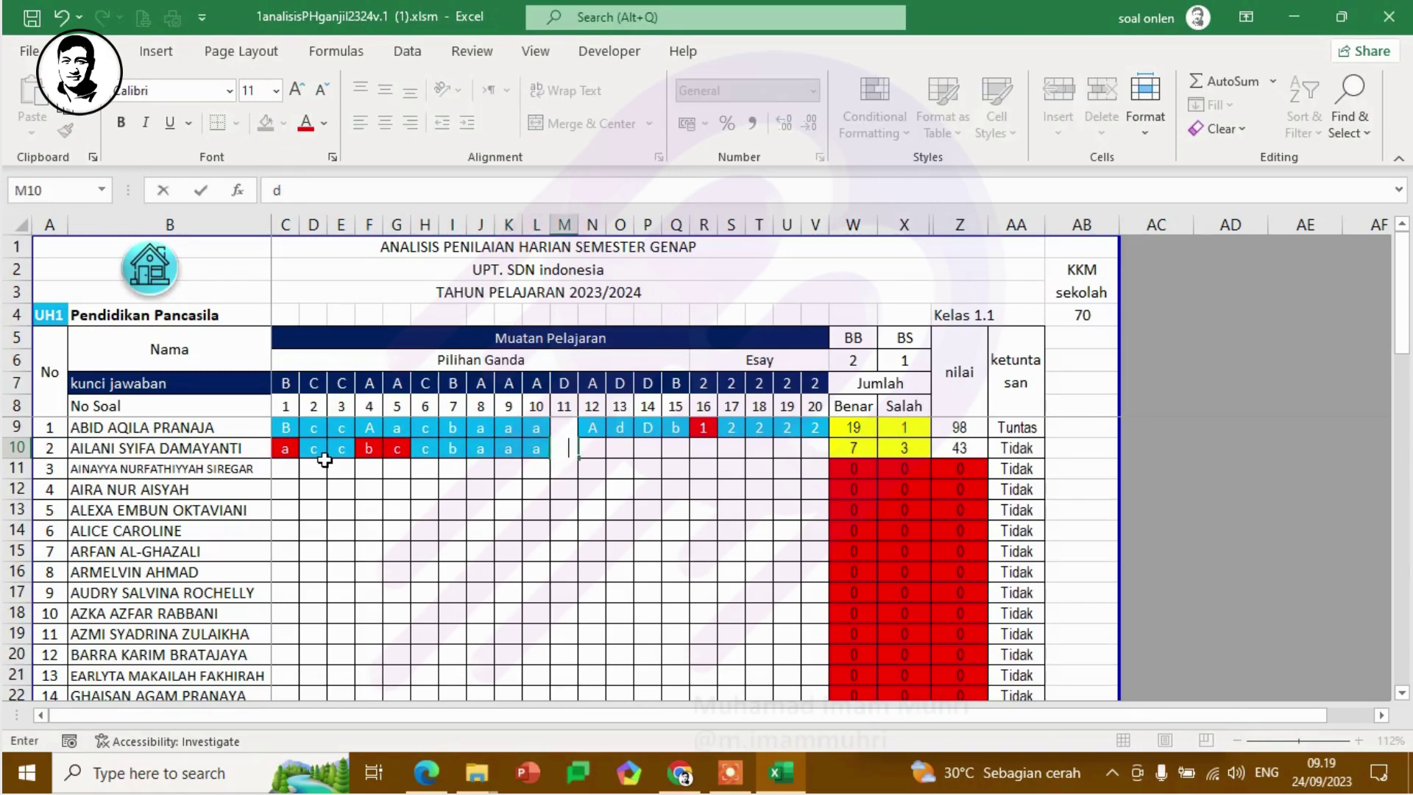
pyautogui.press('Right')
pyautogui.write('d')
pyautogui.press('Right')
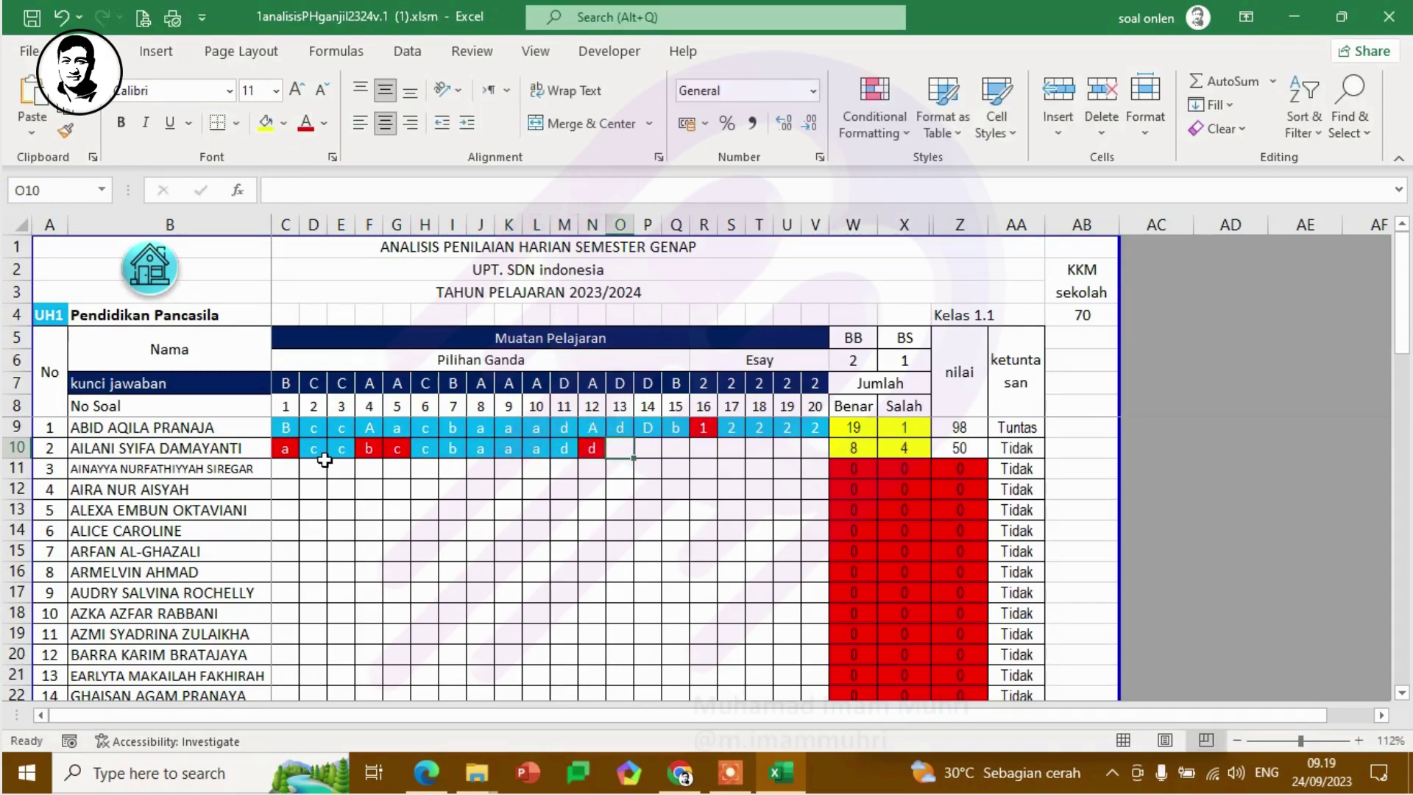
pyautogui.write('d')
pyautogui.press('Right')
pyautogui.write('d')
pyautogui.press('Right')
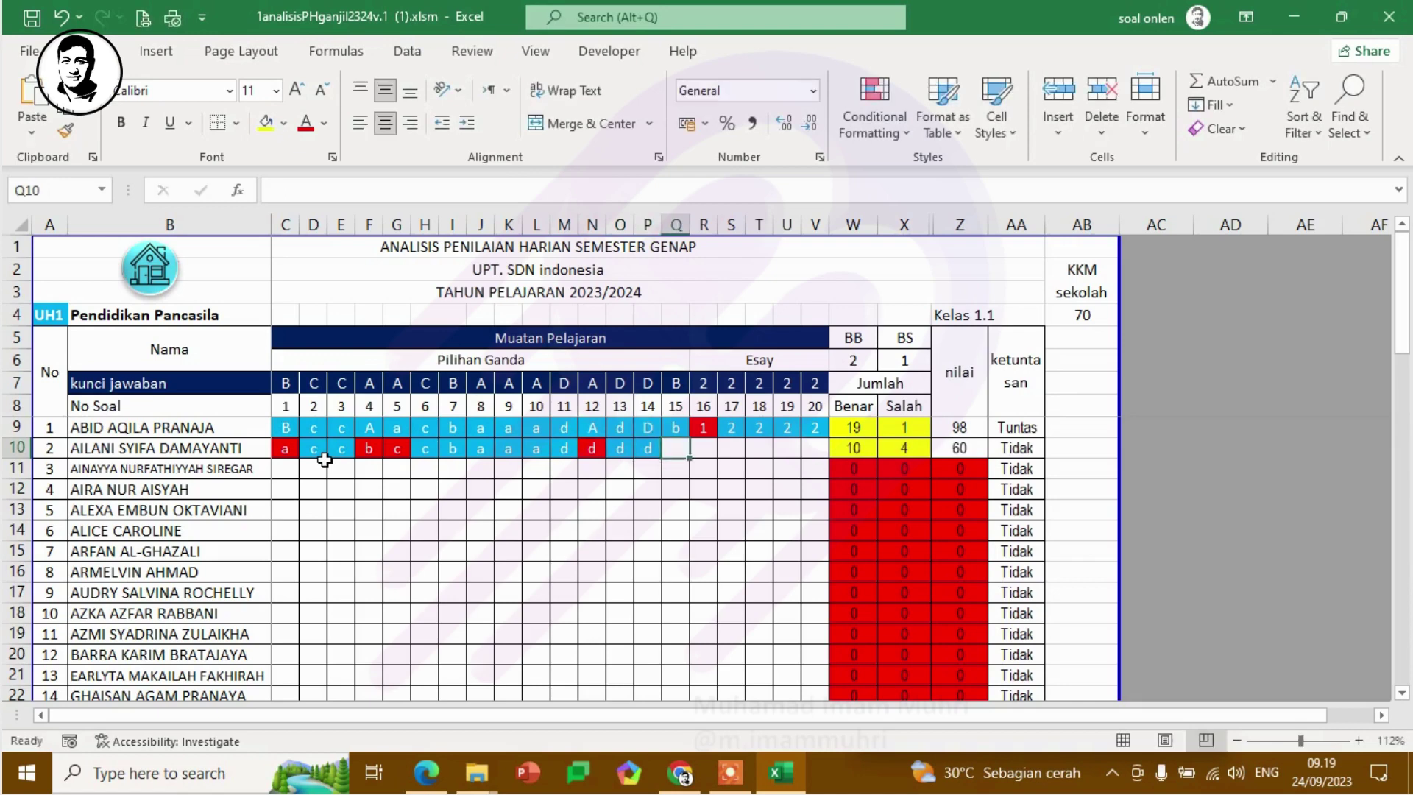
pyautogui.write('b')
pyautogui.press('Right')
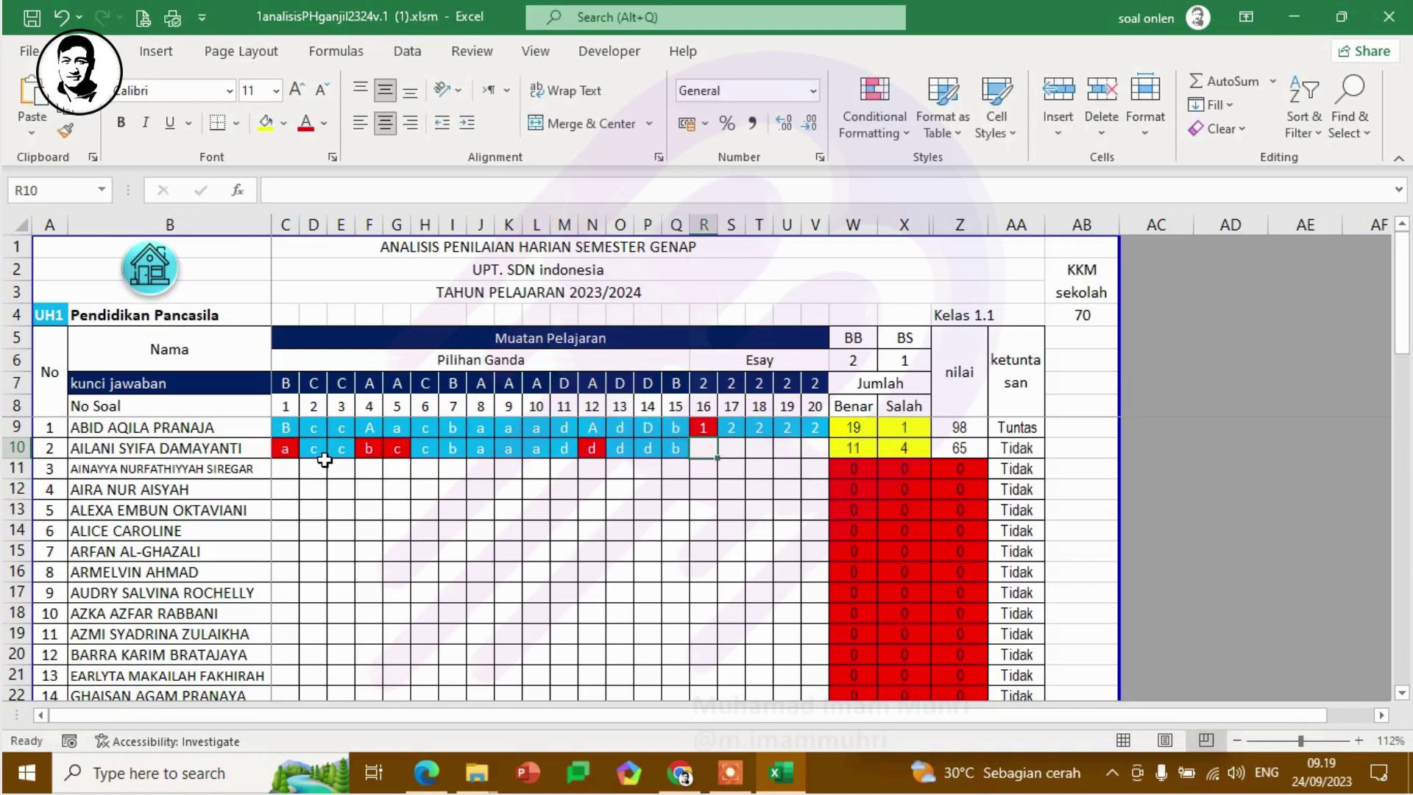
# Step: Enter the second student's essay scores 2, 1, 2, 2, 2 for questions 16 to 20
pyautogui.write('2')
pyautogui.press('Right')
pyautogui.write('1')
pyautogui.press('Right')
pyautogui.write('1')
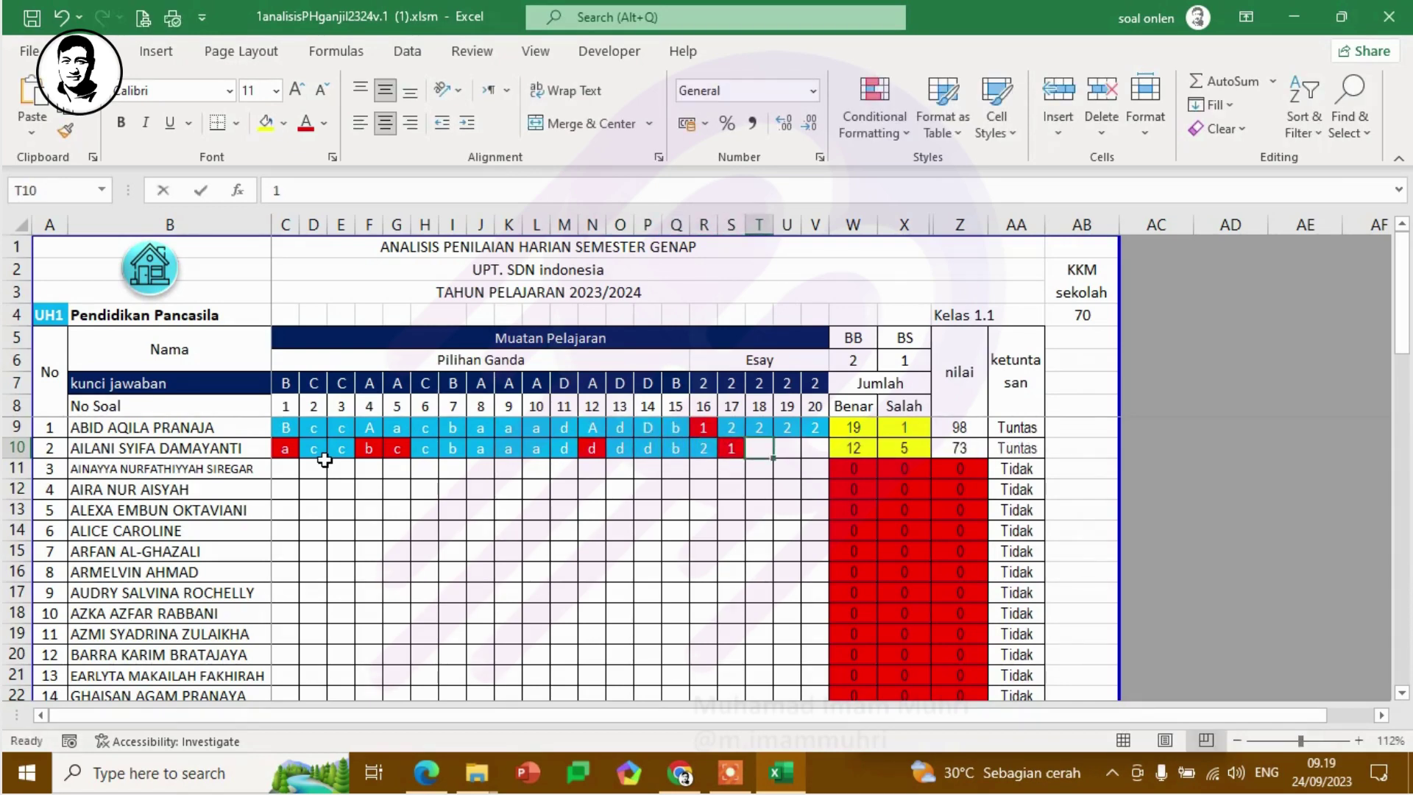
pyautogui.write('2')
pyautogui.press('Right')
pyautogui.write('2')
pyautogui.press('Right')
pyautogui.write('2')
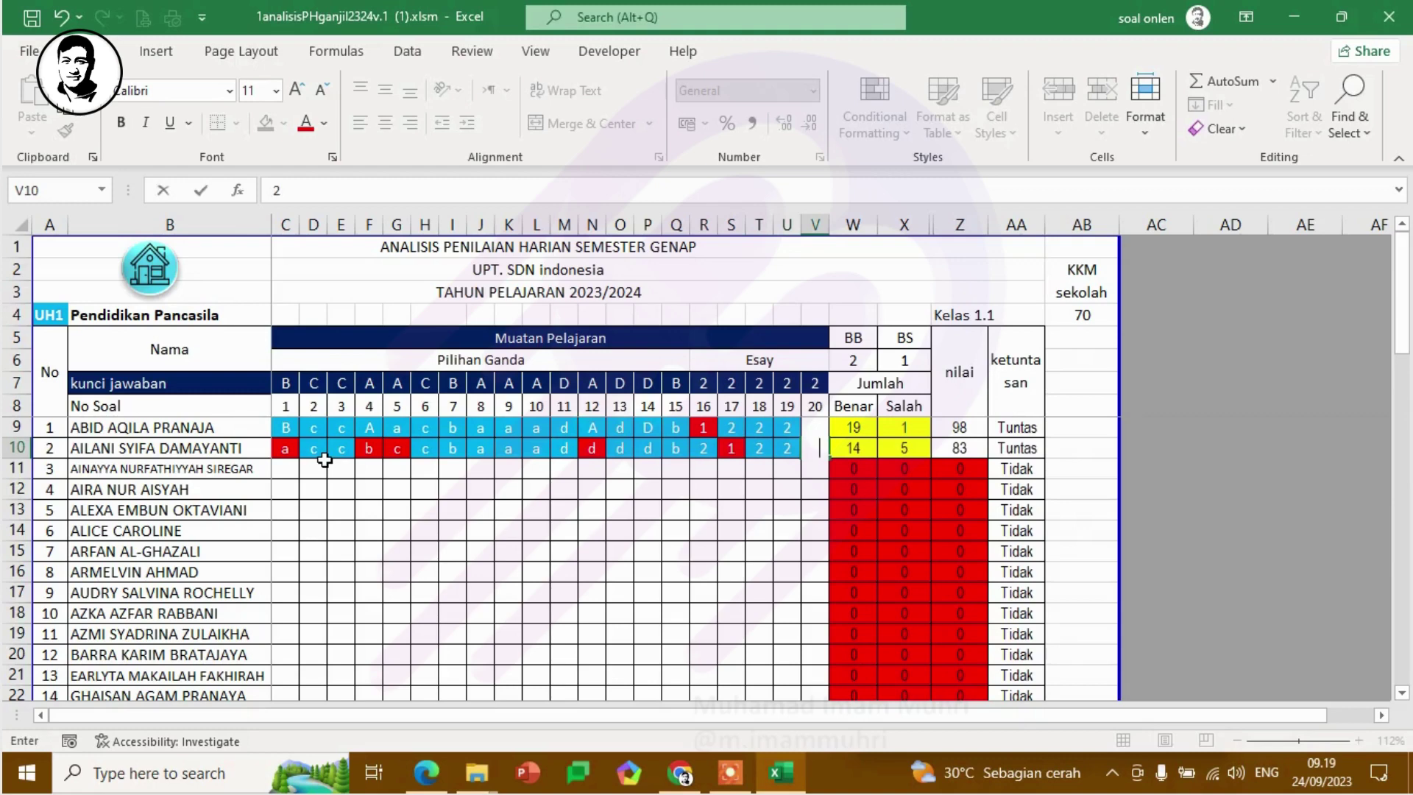
pyautogui.press('Right')
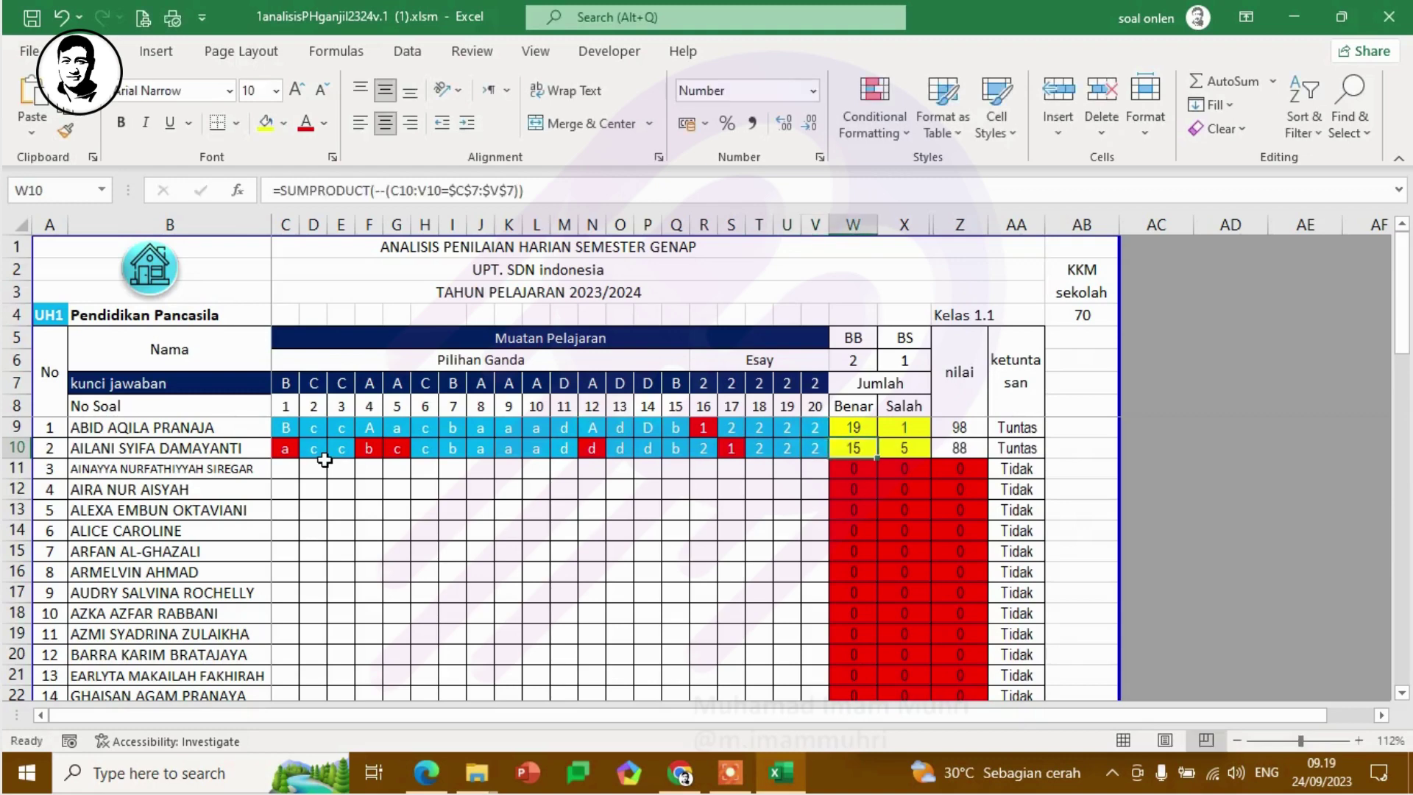
pyautogui.click(740, 475)
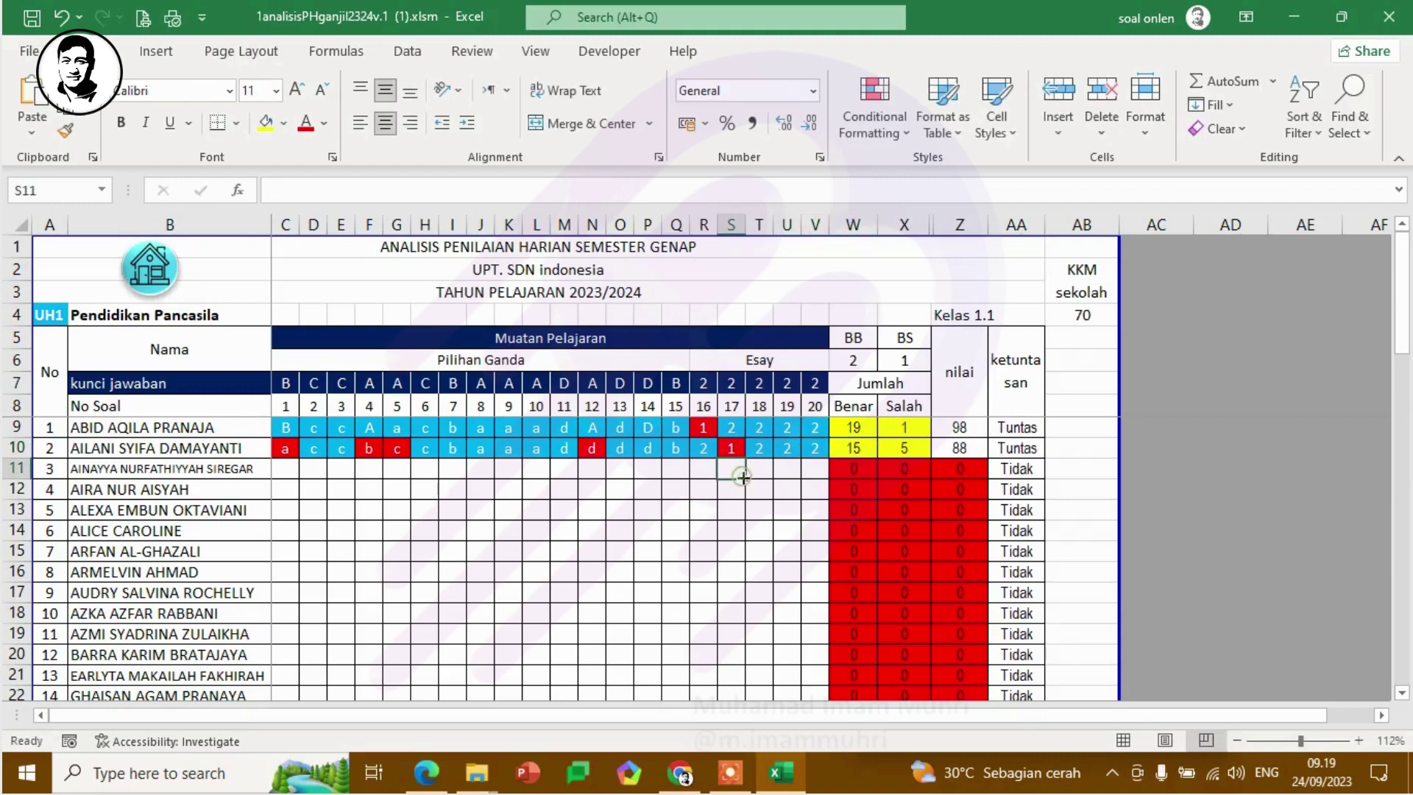
# Step: From the home sheet, examine the Budi Pekerti UH 2, UH 1 and UH 4 answer sheets one by one
pyautogui.click(152, 263)
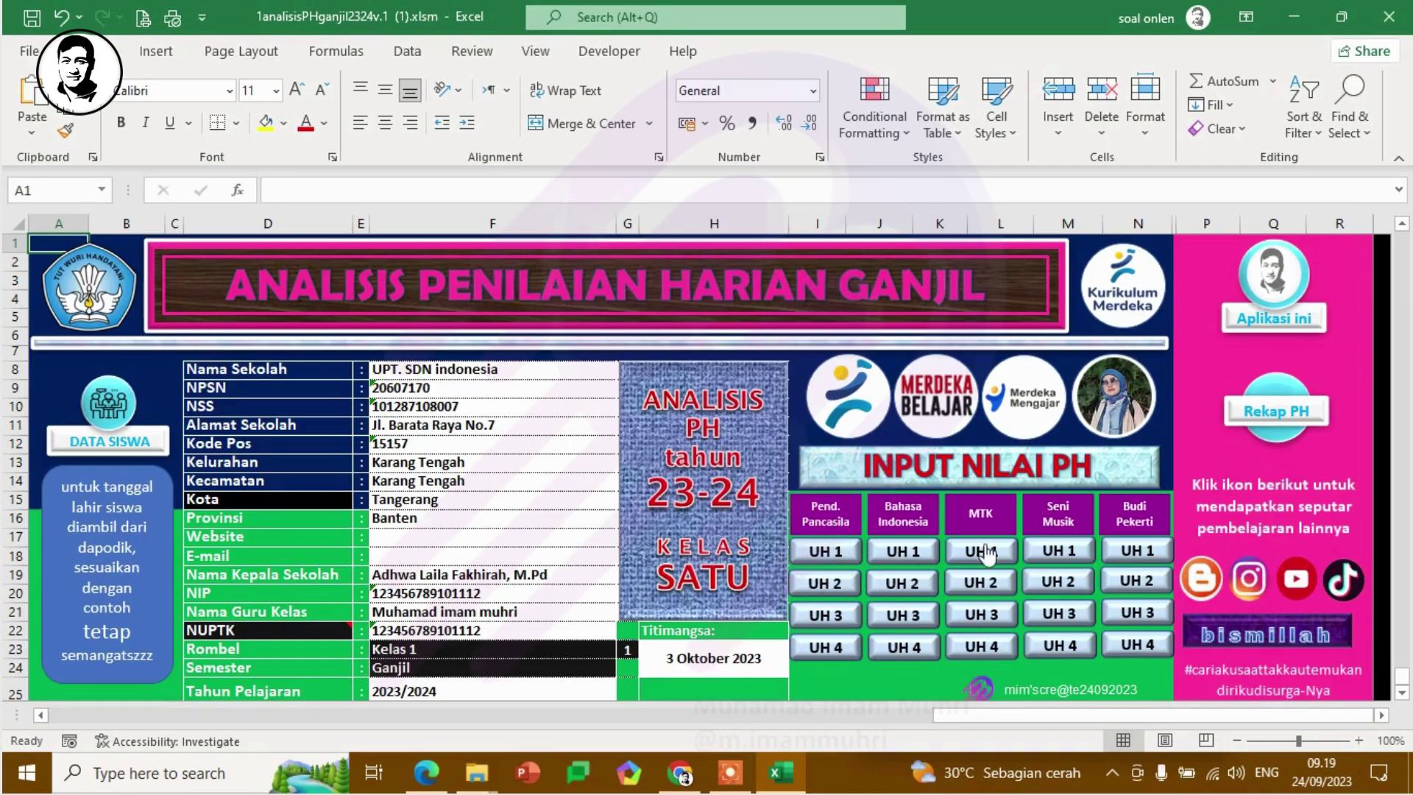
pyautogui.click(1127, 575)
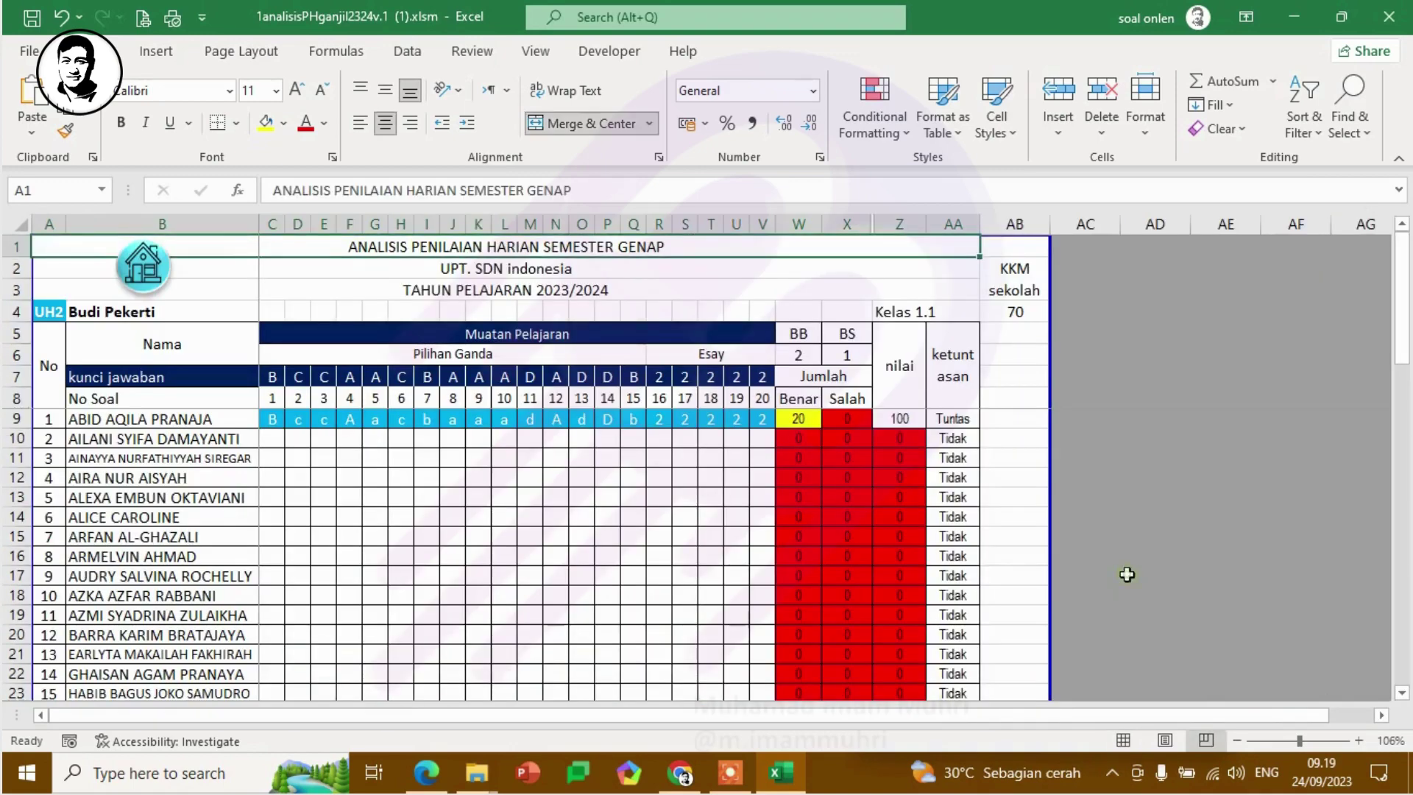
pyautogui.click(141, 278)
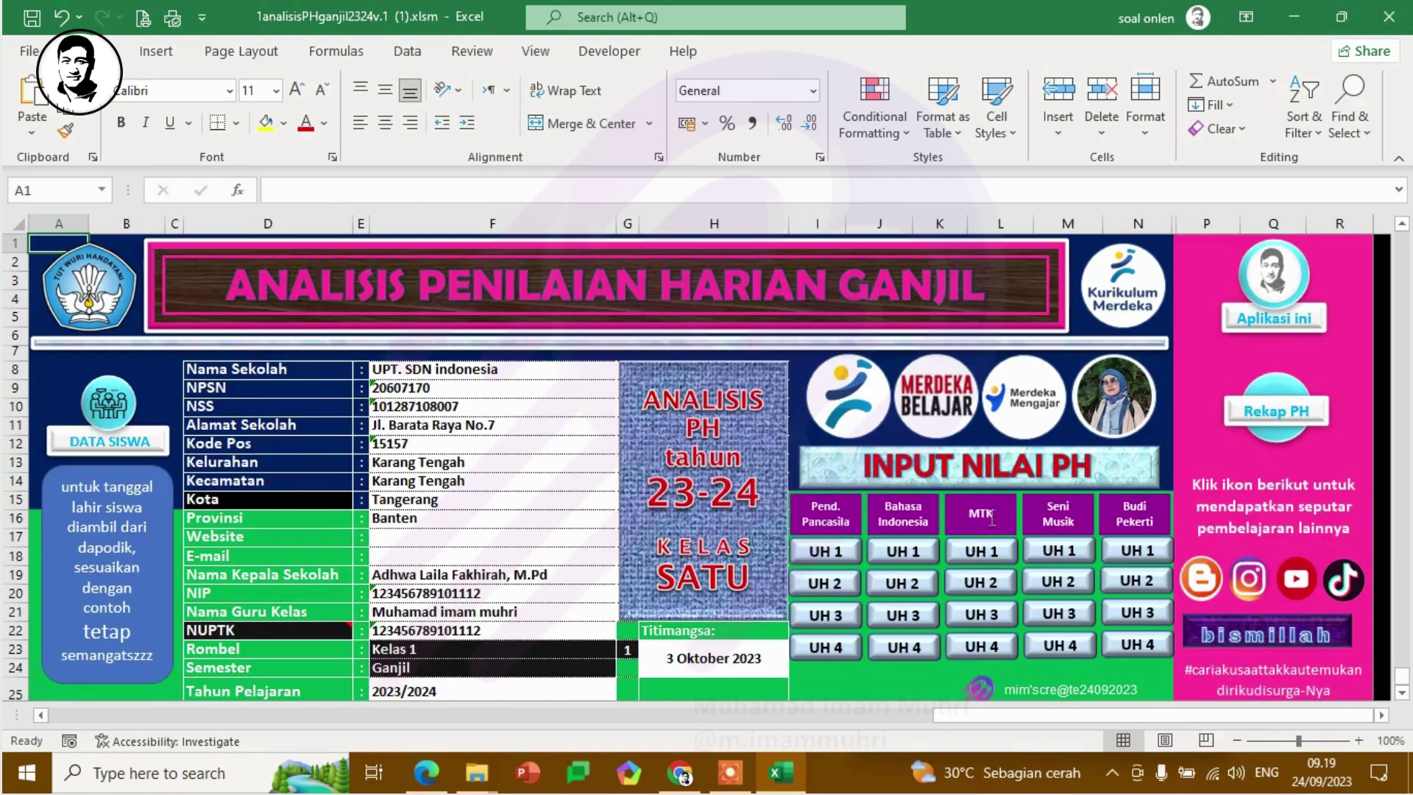
pyautogui.click(1138, 548)
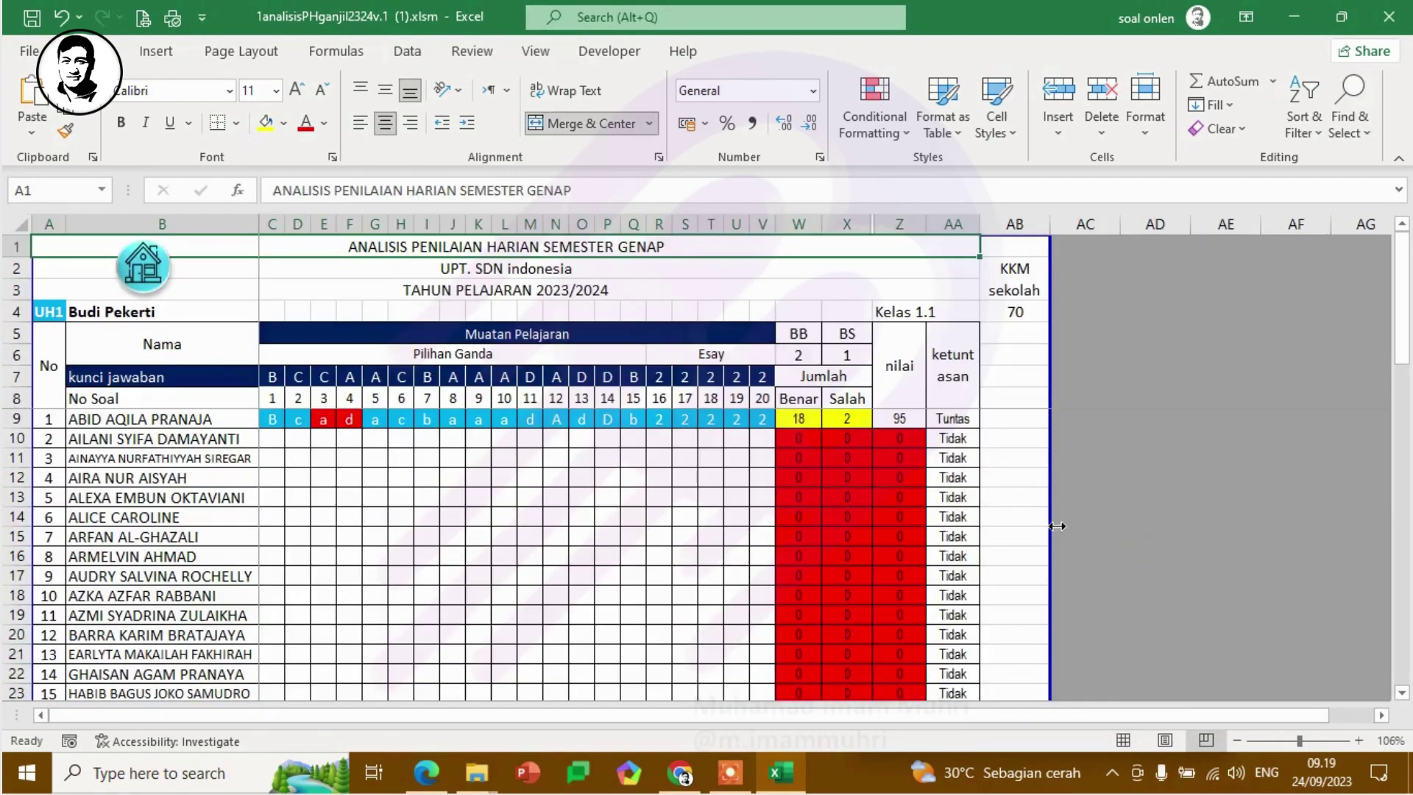
pyautogui.click(145, 274)
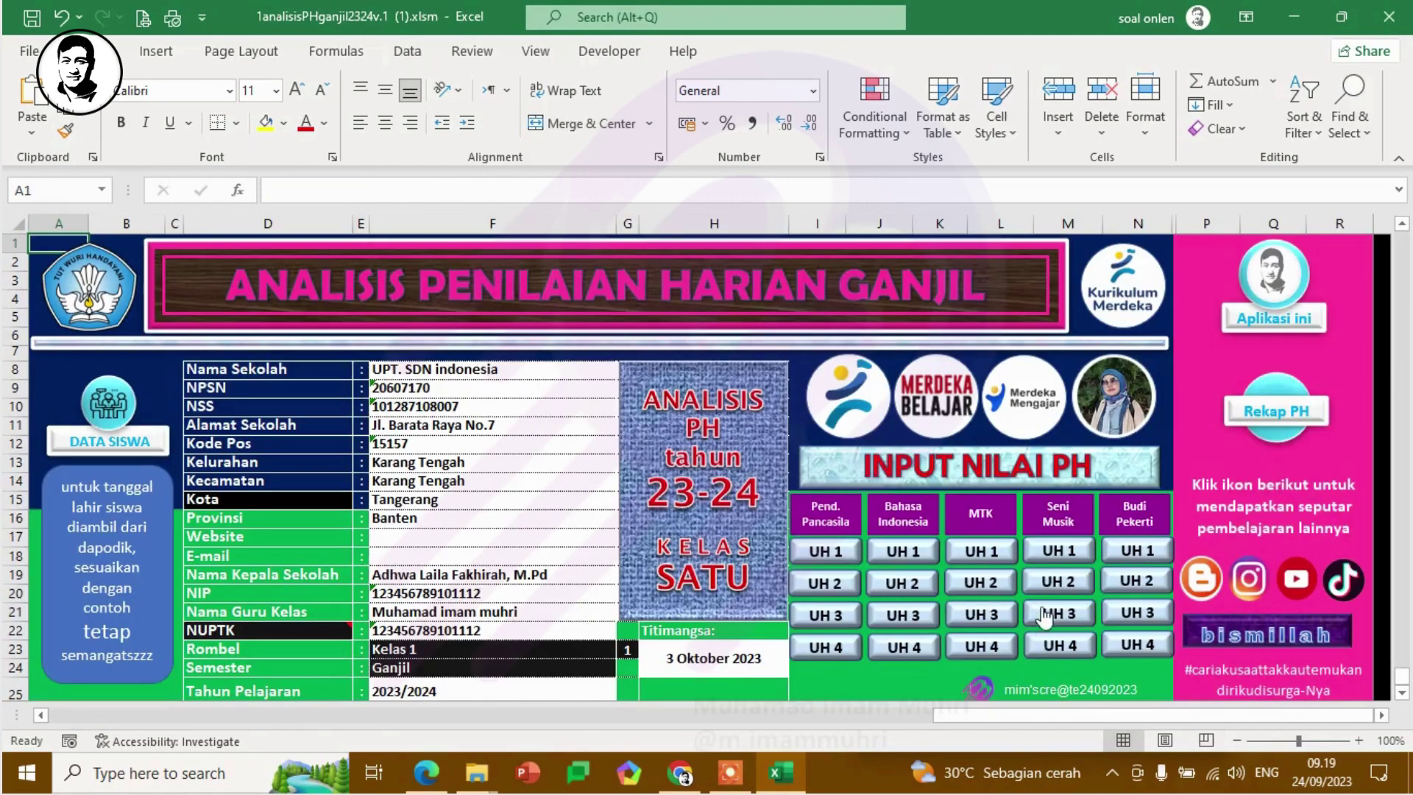
pyautogui.click(1128, 644)
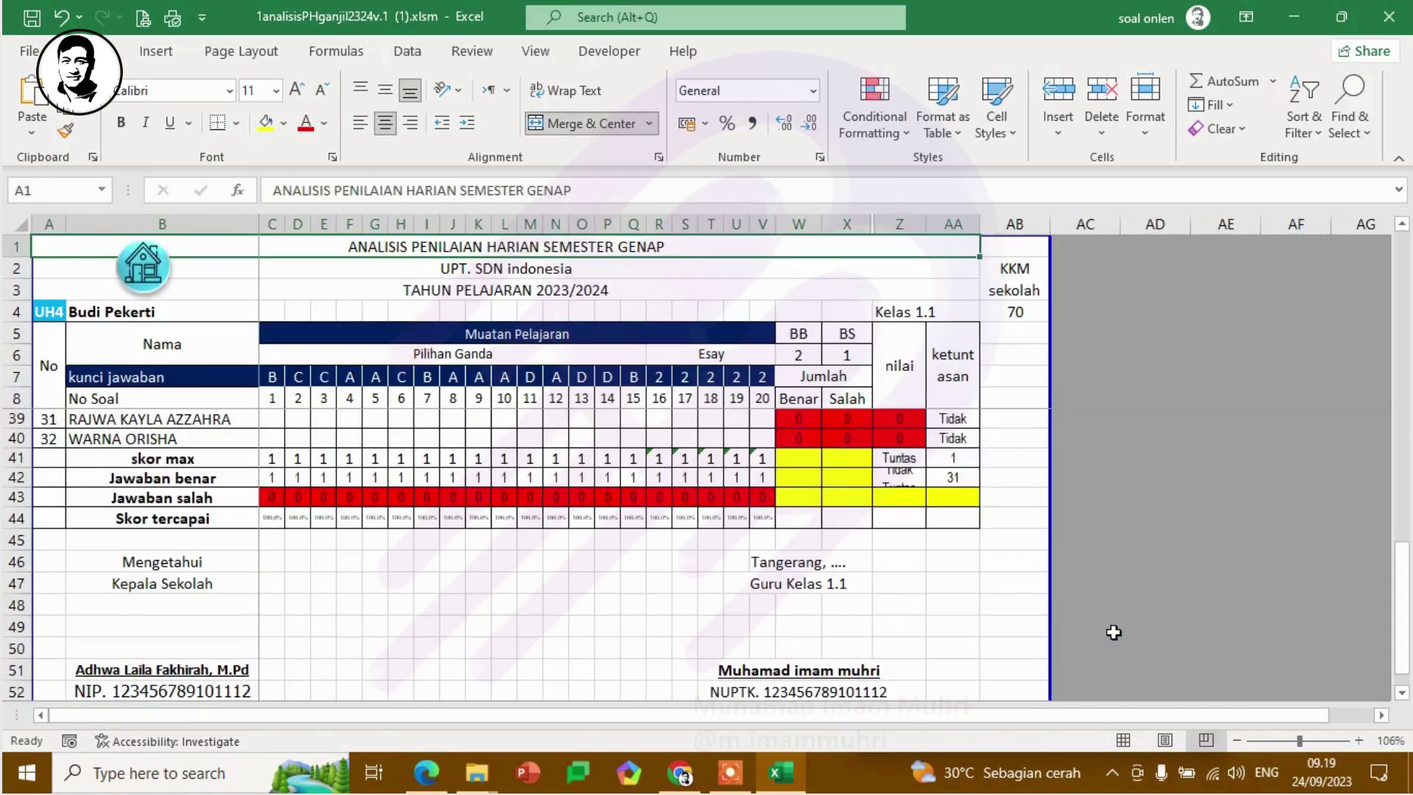
pyautogui.scroll(1, 471, 563)
pyautogui.scroll(10, 478, 515)
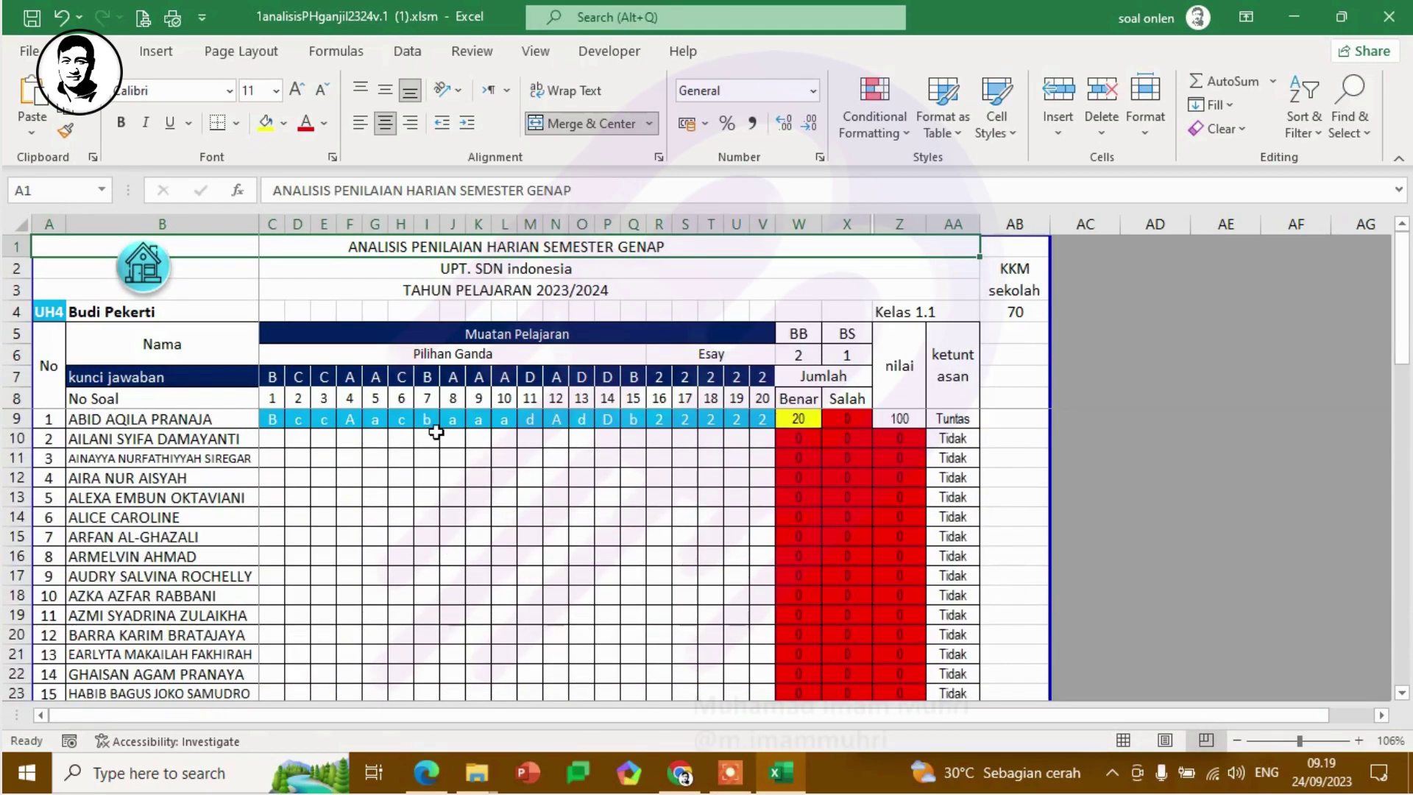
# Step: Open the Rekap PH recap, inspect the second student's Pendidikan Pancasila UH1 score formula, and return to the home sheet
pyautogui.click(140, 276)
pyautogui.click(1280, 427)
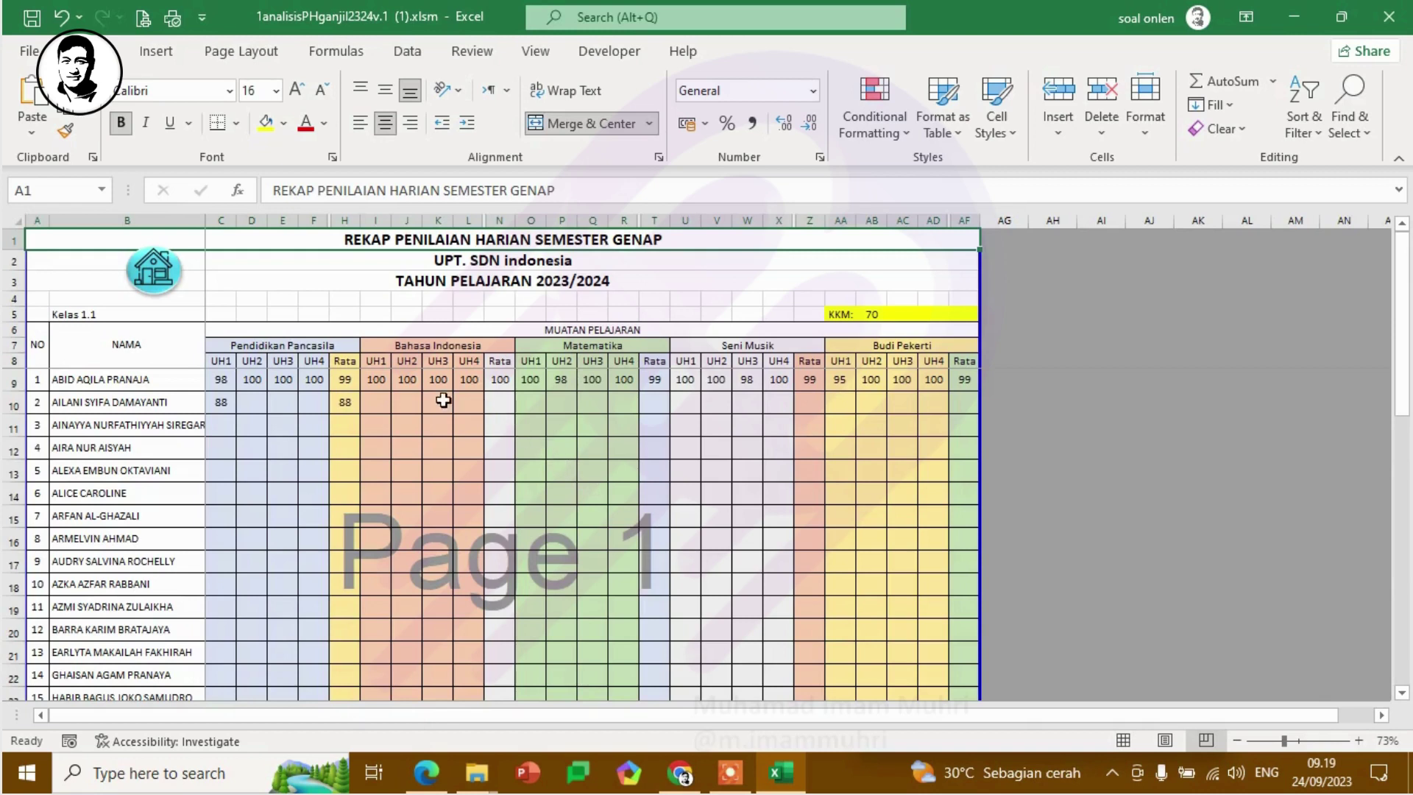
pyautogui.click(218, 400)
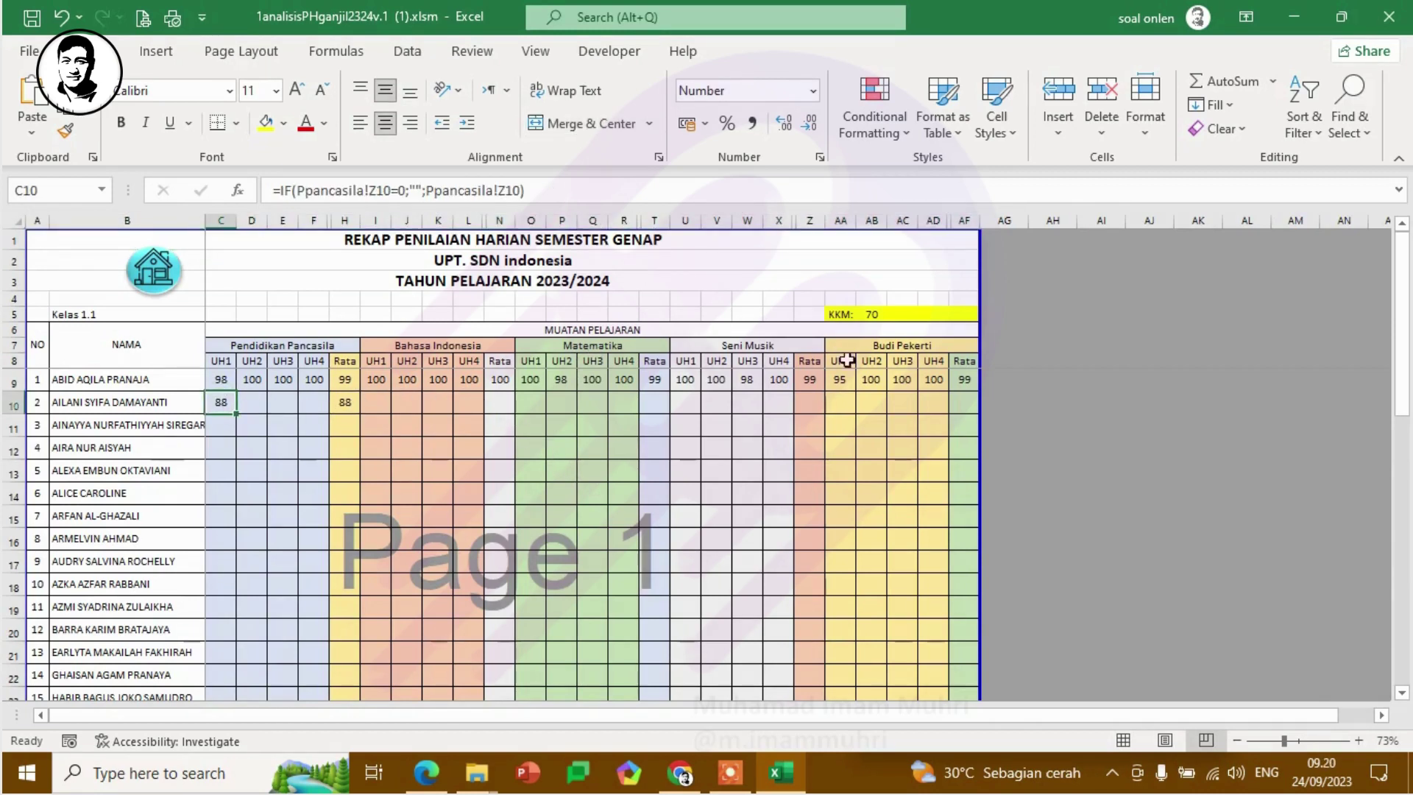
pyautogui.click(157, 278)
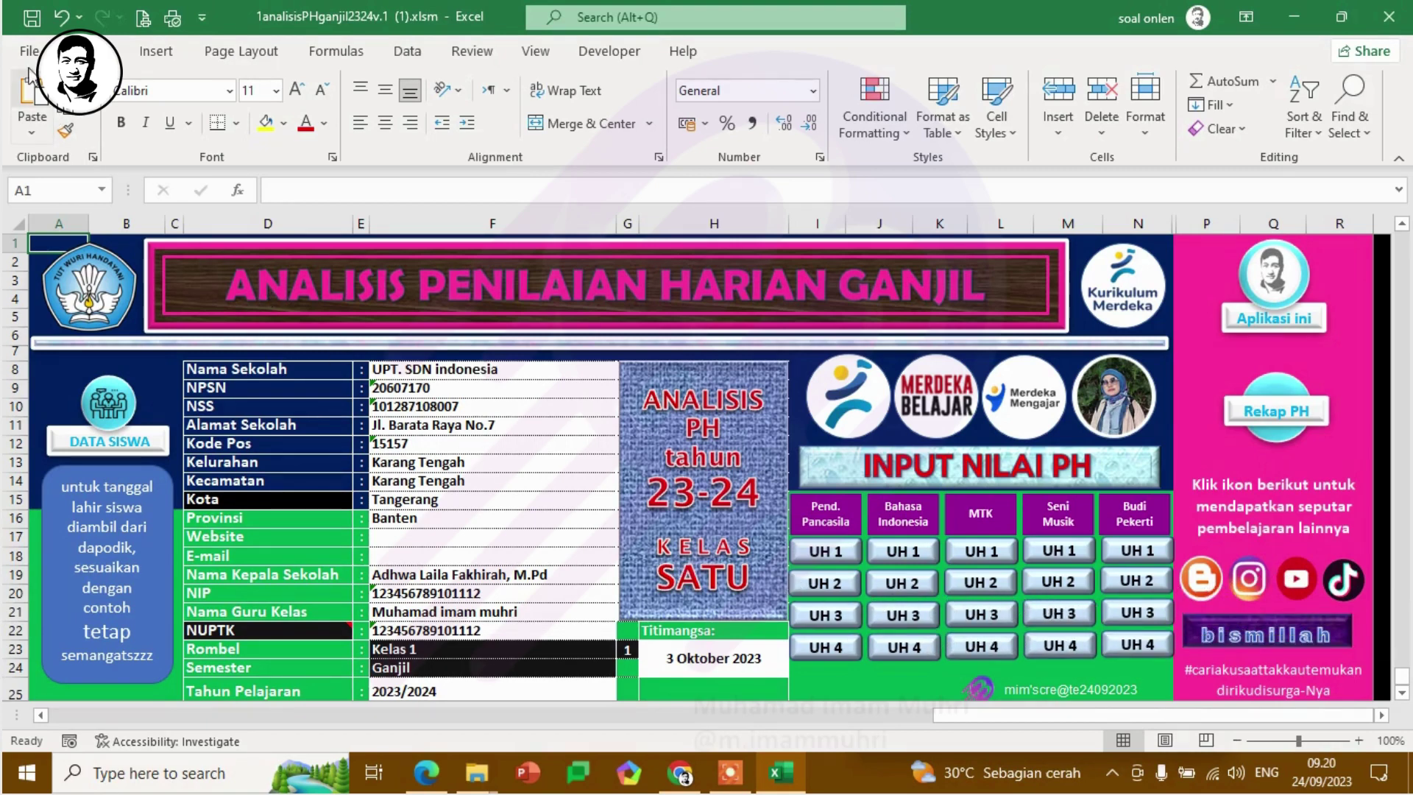
# Step: Save the workbook and select the Titimangsa date on the home sheet
pyautogui.click(31, 27)
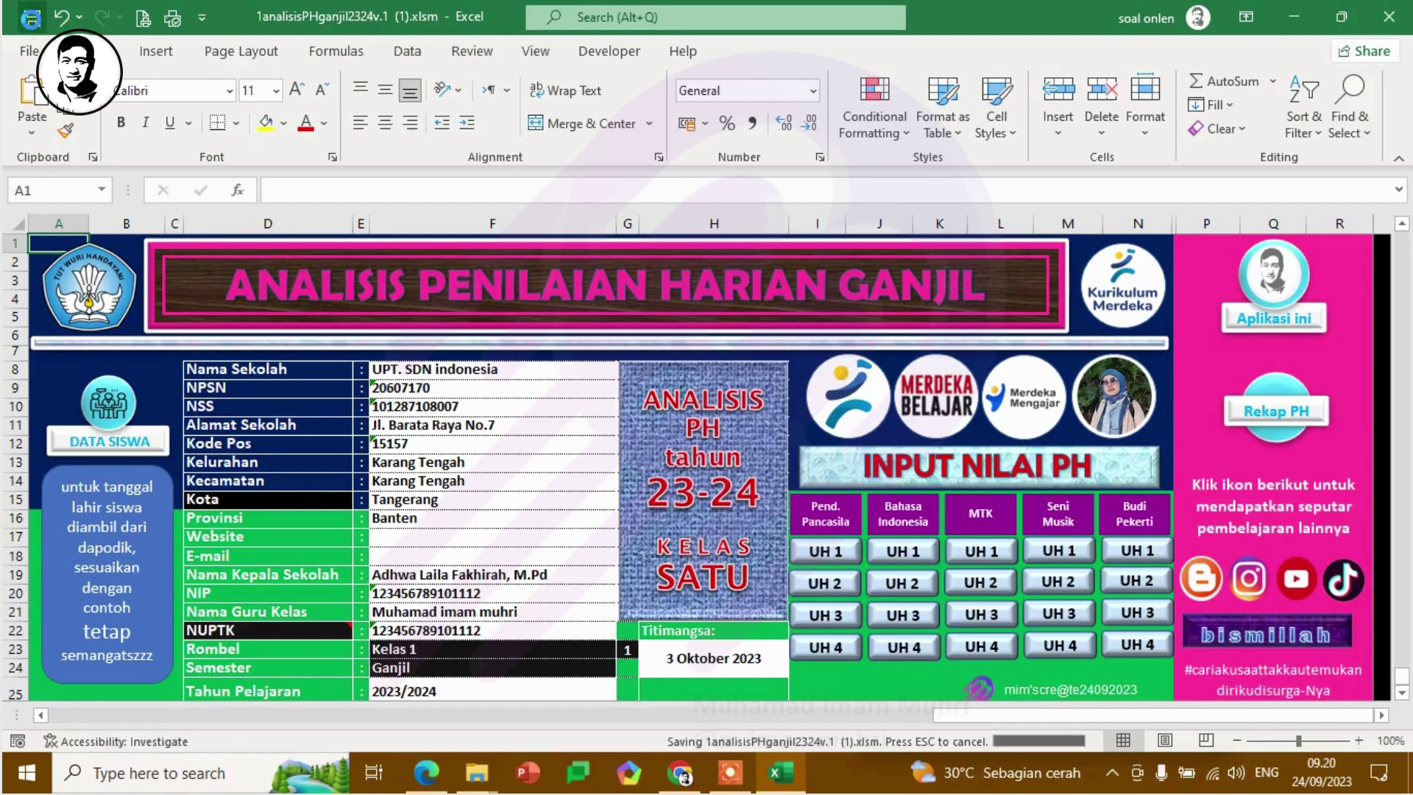
pyautogui.click(480, 446)
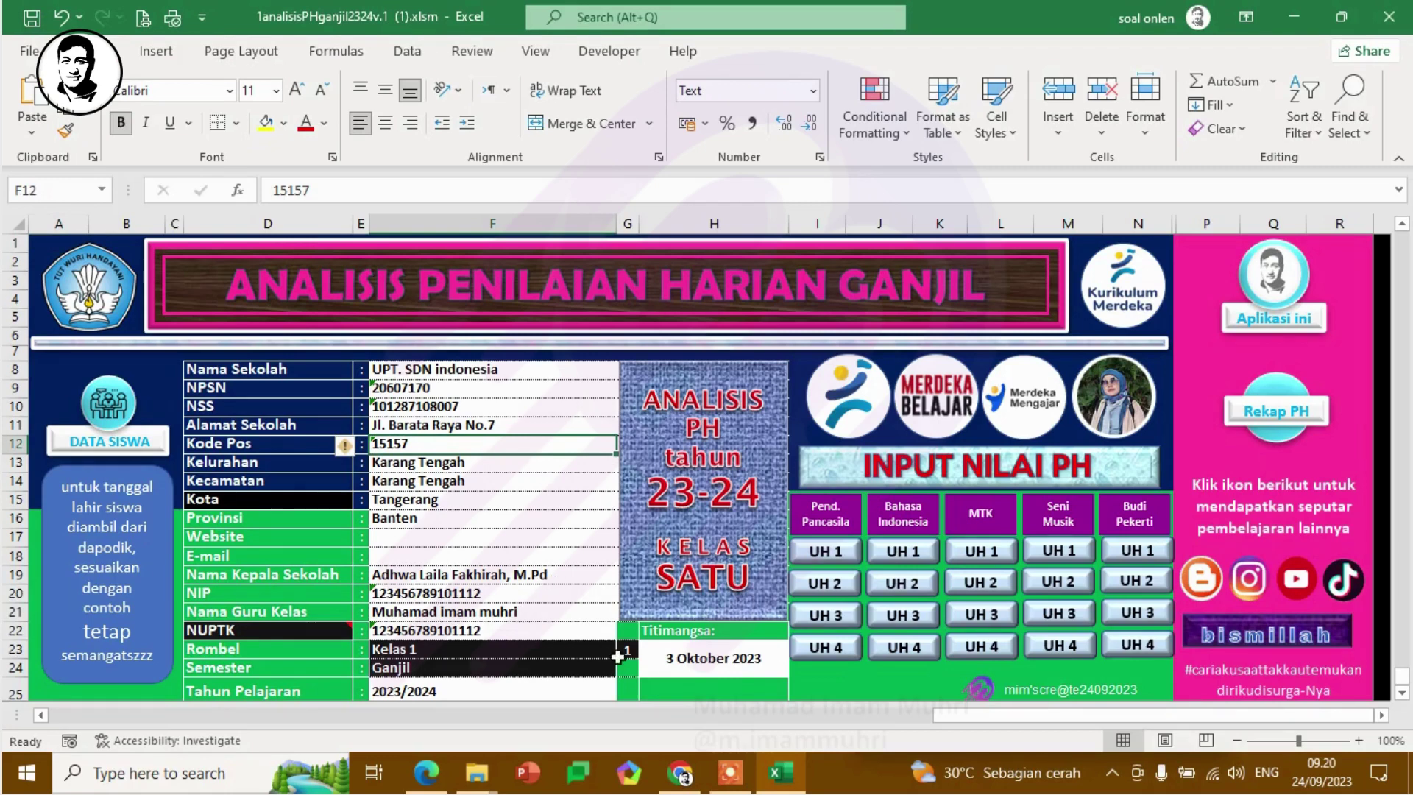
pyautogui.click(663, 654)
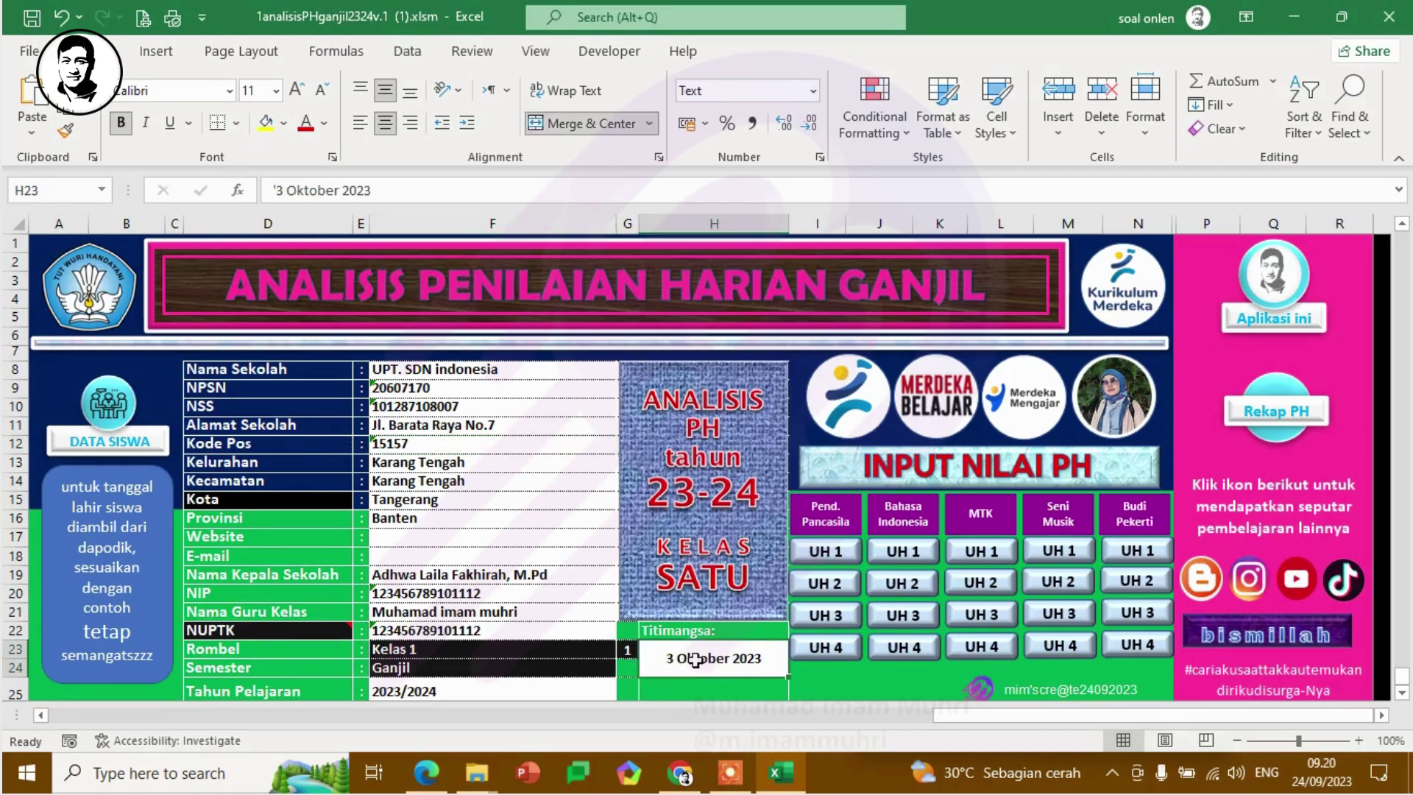